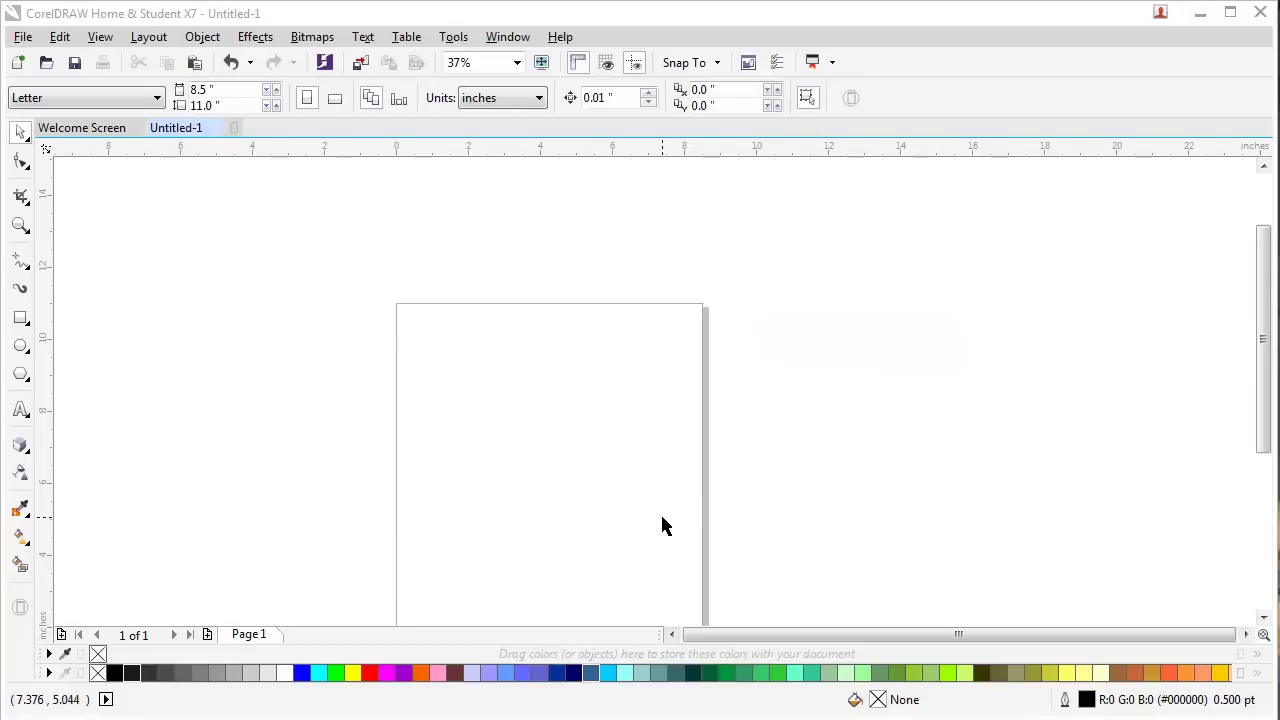
Draw a square about 1.79 inches wide on the page and rotate it 45 degrees clockwise into a diamond
drag(665, 518, 700, 476)
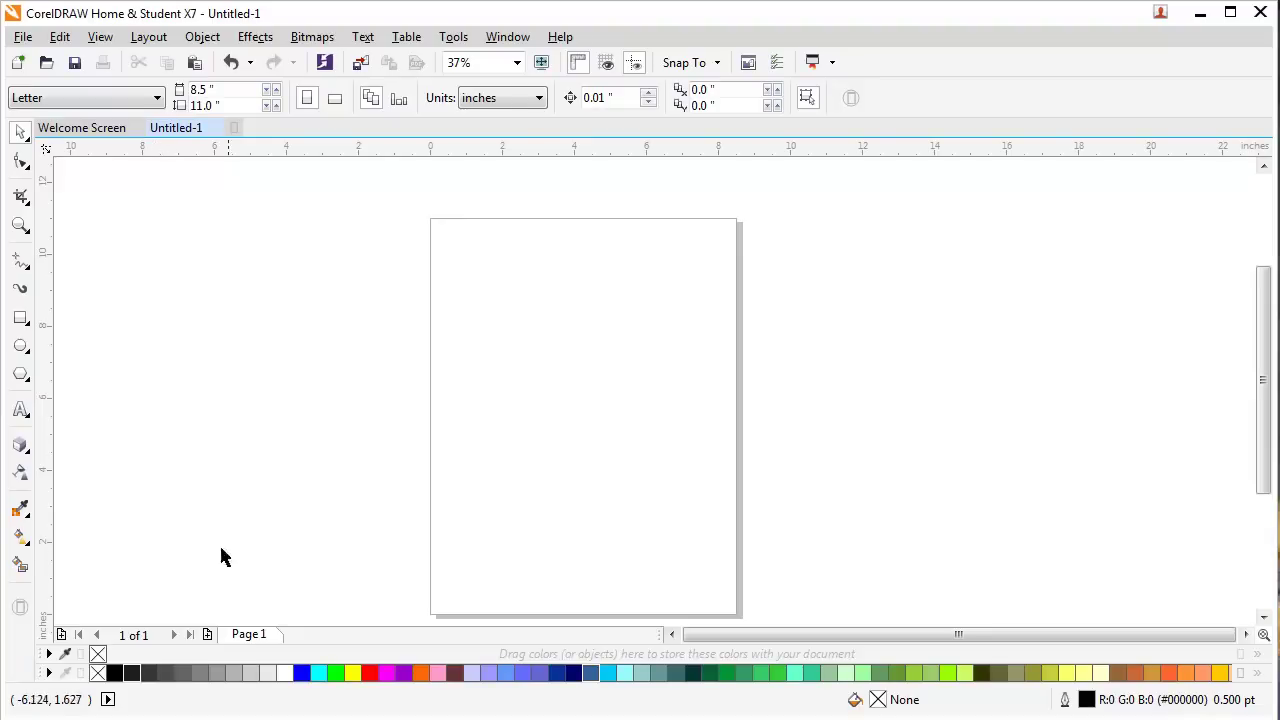
scroll(408, 500, down, 1)
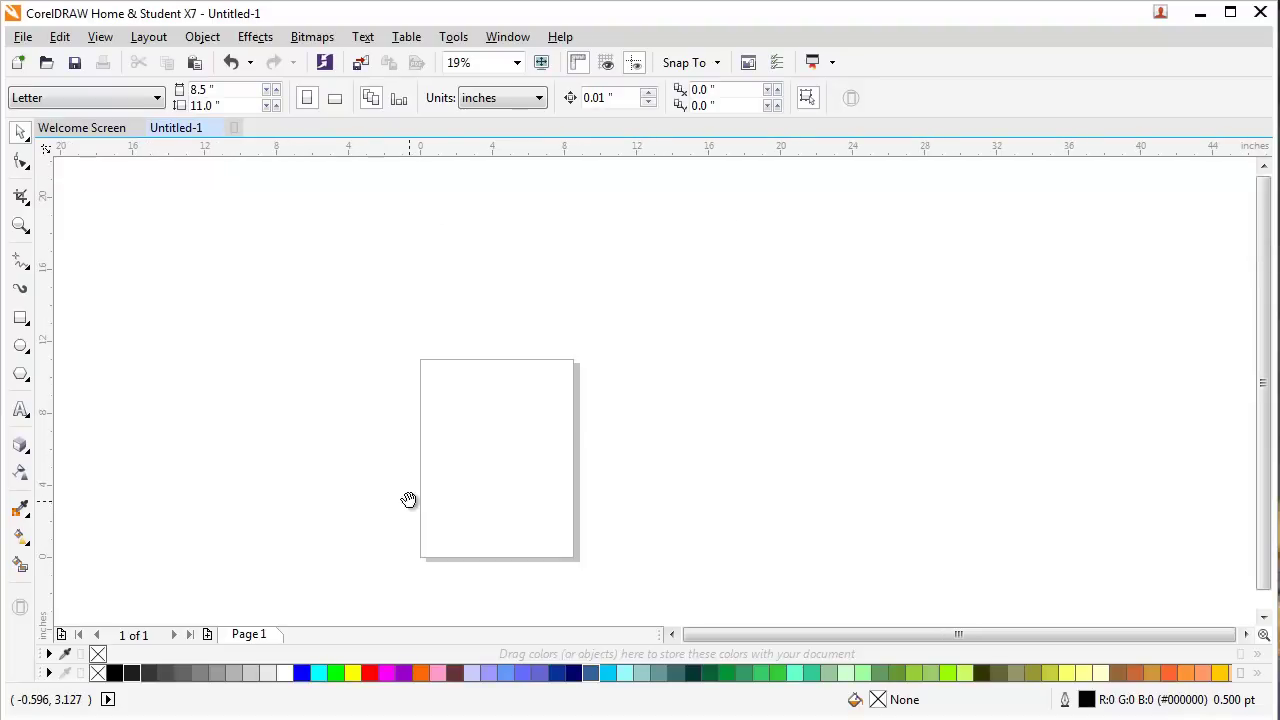
scroll(425, 490, up, 1)
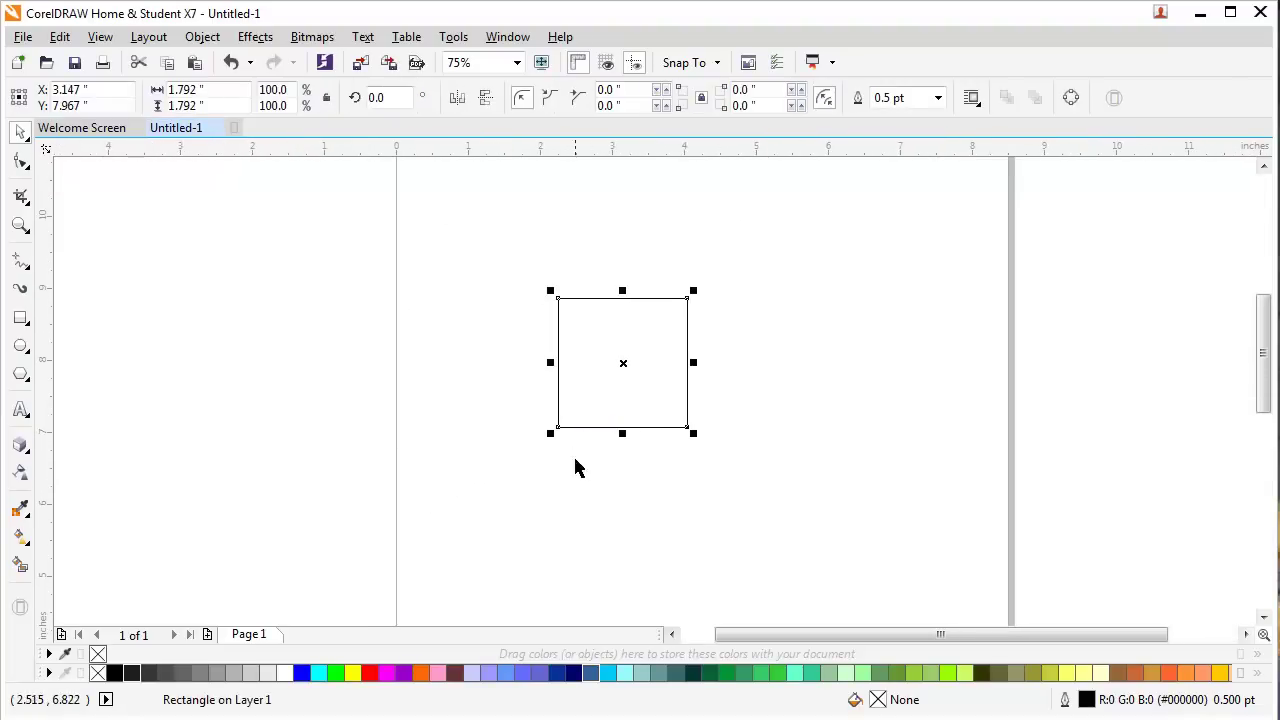
drag(660, 346, 680, 329)
click(680, 329)
drag(729, 271, 764, 337)
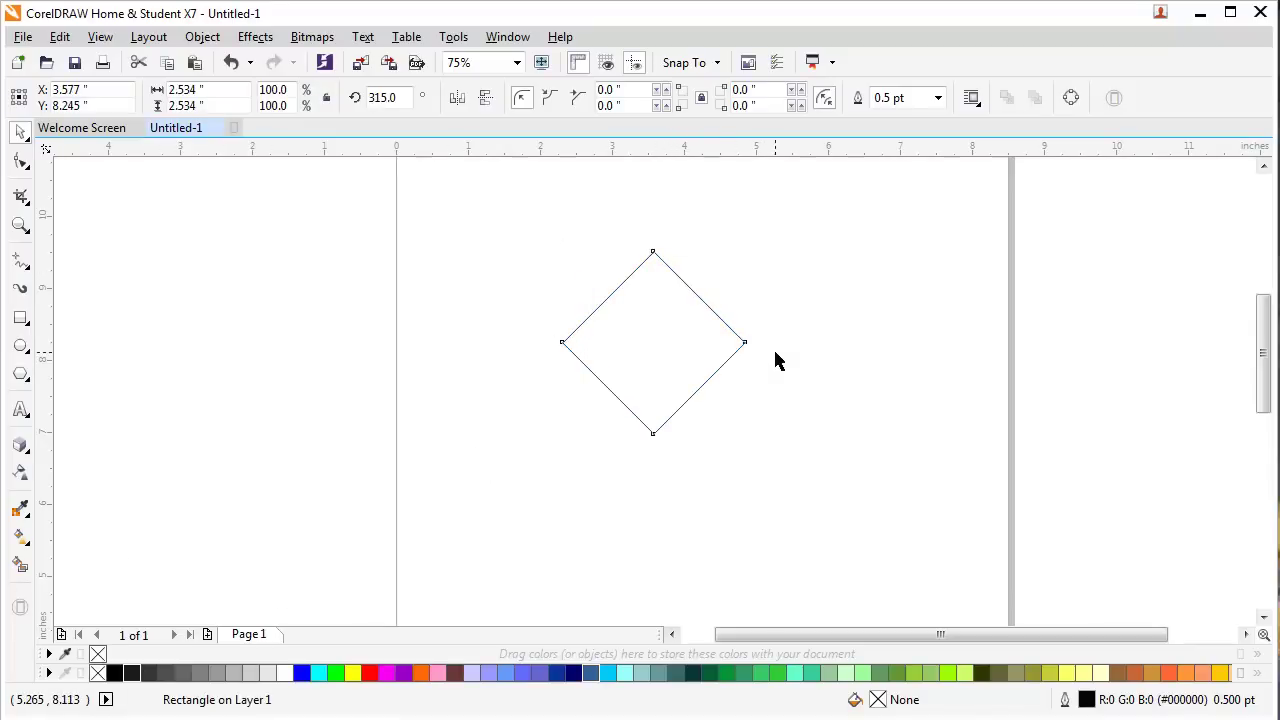
Convert the diamond to curves and delete its side and bottom nodes to form a teardrop petal
click(740, 349)
key(ctrl+q)
click(19, 163)
drag(655, 442, 645, 472)
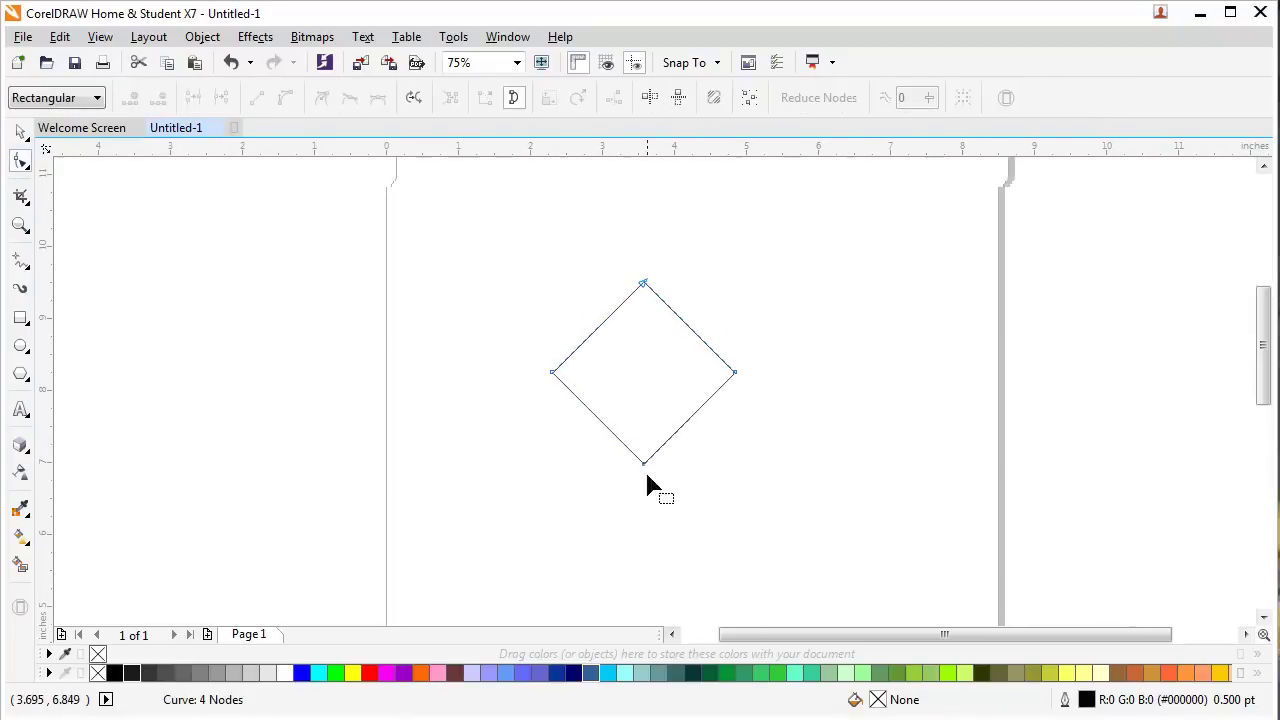
drag(494, 326, 851, 495)
key(Delete)
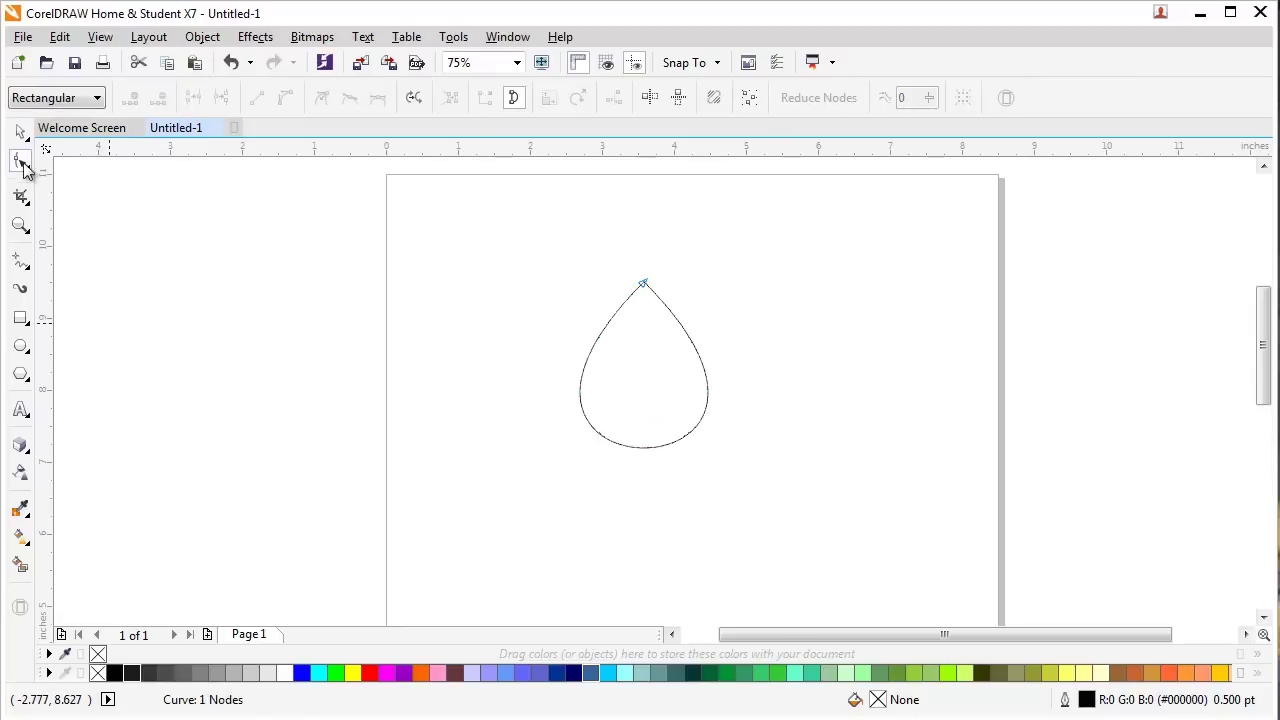
Move the petal's rotation centre to the middle of its bottom edge and create a copy rotated 15 degrees clockwise
click(20, 131)
click(659, 391)
drag(644, 365, 652, 432)
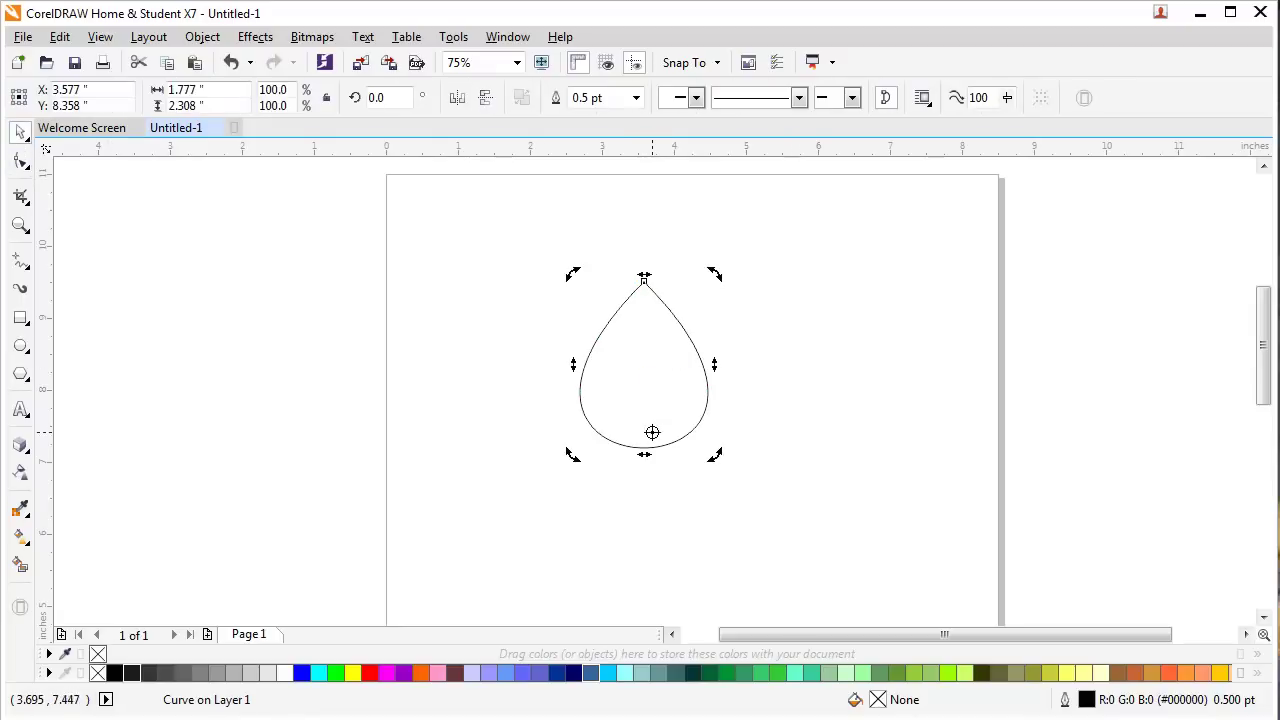
drag(746, 451, 668, 438)
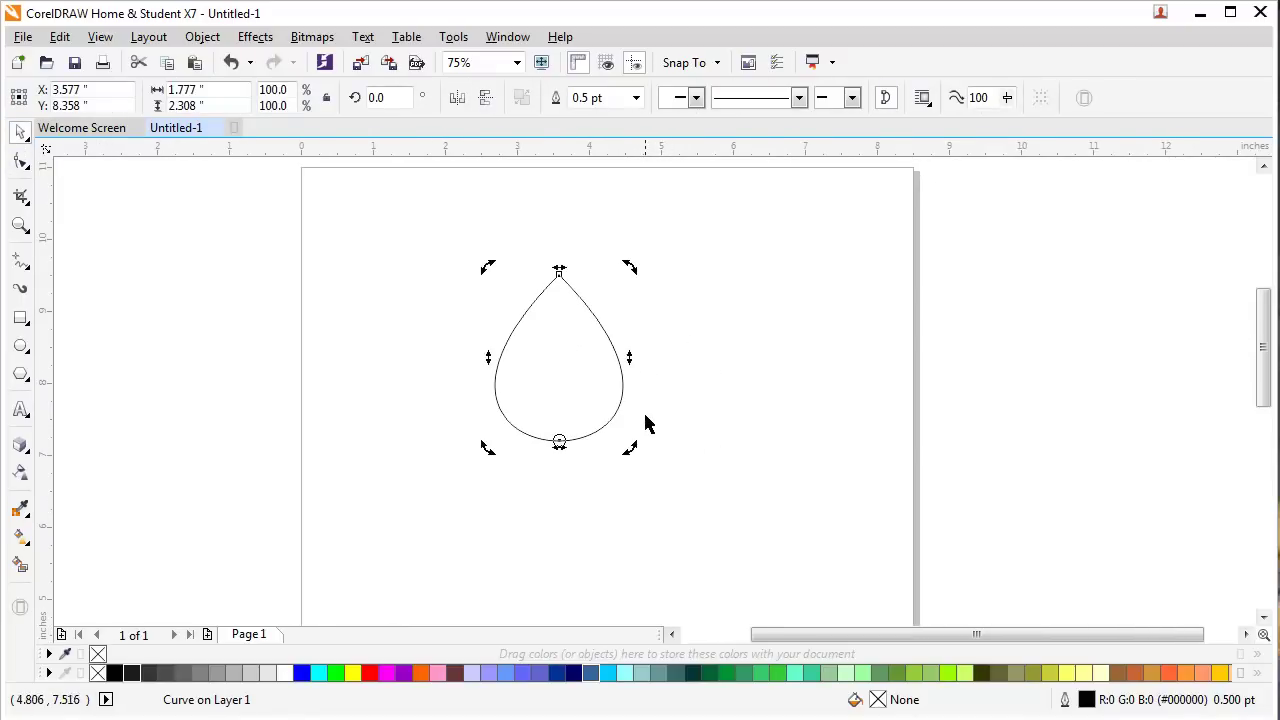
drag(629, 270, 668, 329)
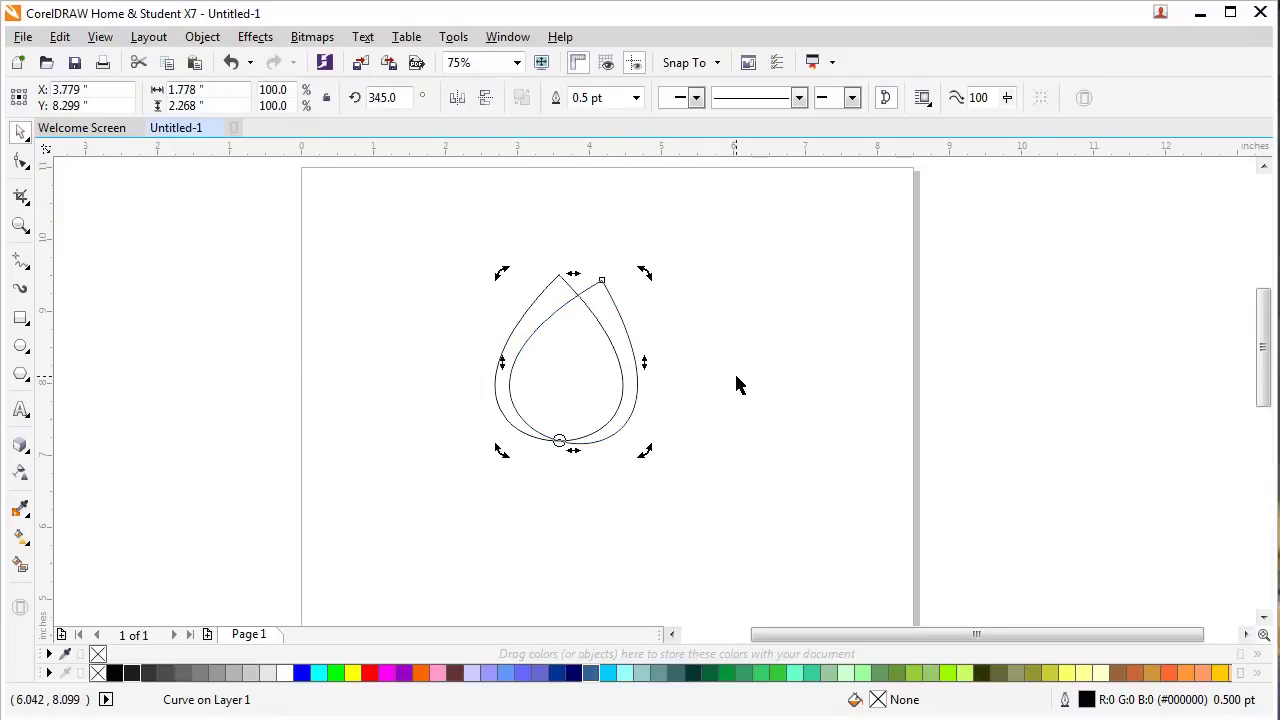
Repeat the 15-degree rotated petal copy around the centre until 24 petals complete the circle
key(ctrl+r)
key(ctrl+r)
key(ctrl+r)
key(ctrl+r)
key(ctrl+r)
key(ctrl+r)
key(ctrl+r)
key(ctrl+r)
key(ctrl+r)
key(ctrl+r)
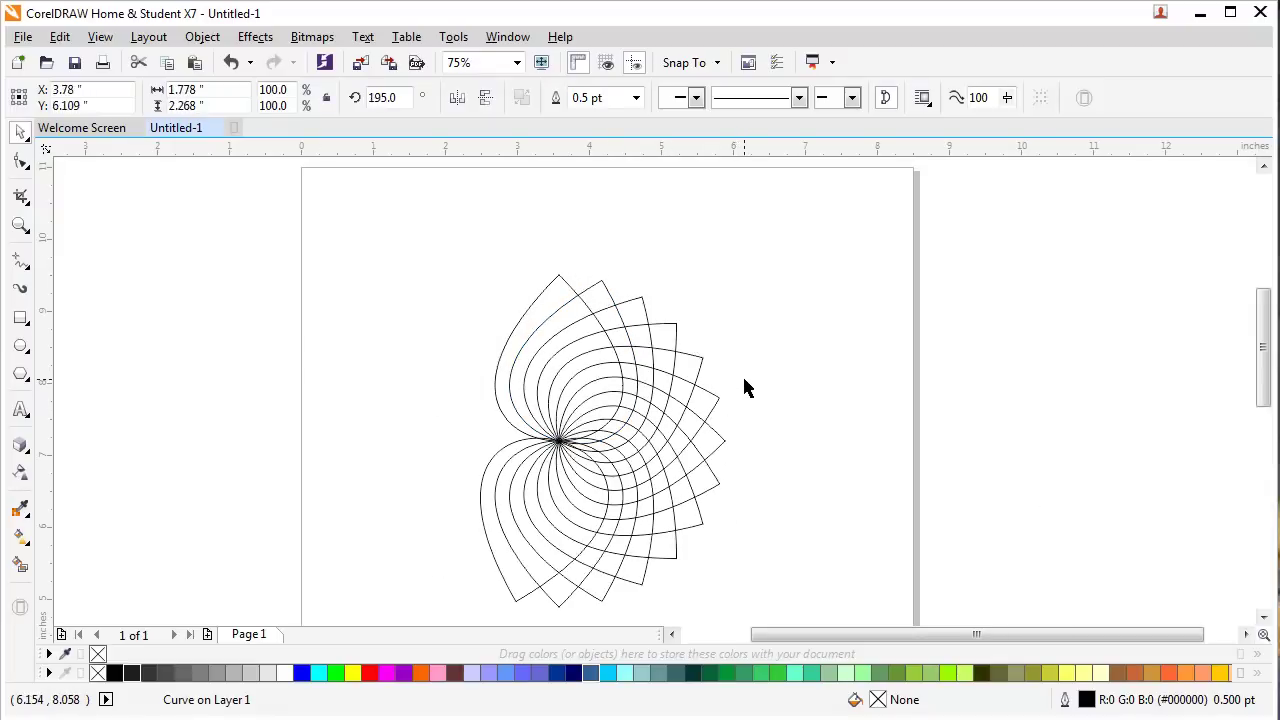
key(ctrl+r)
key(ctrl+r)
key(ctrl+r)
key(ctrl+r)
key(ctrl+r)
key(ctrl+r)
key(ctrl+r)
key(ctrl+r)
key(ctrl+r)
key(ctrl+r)
key(ctrl+r)
key(ctrl+r)
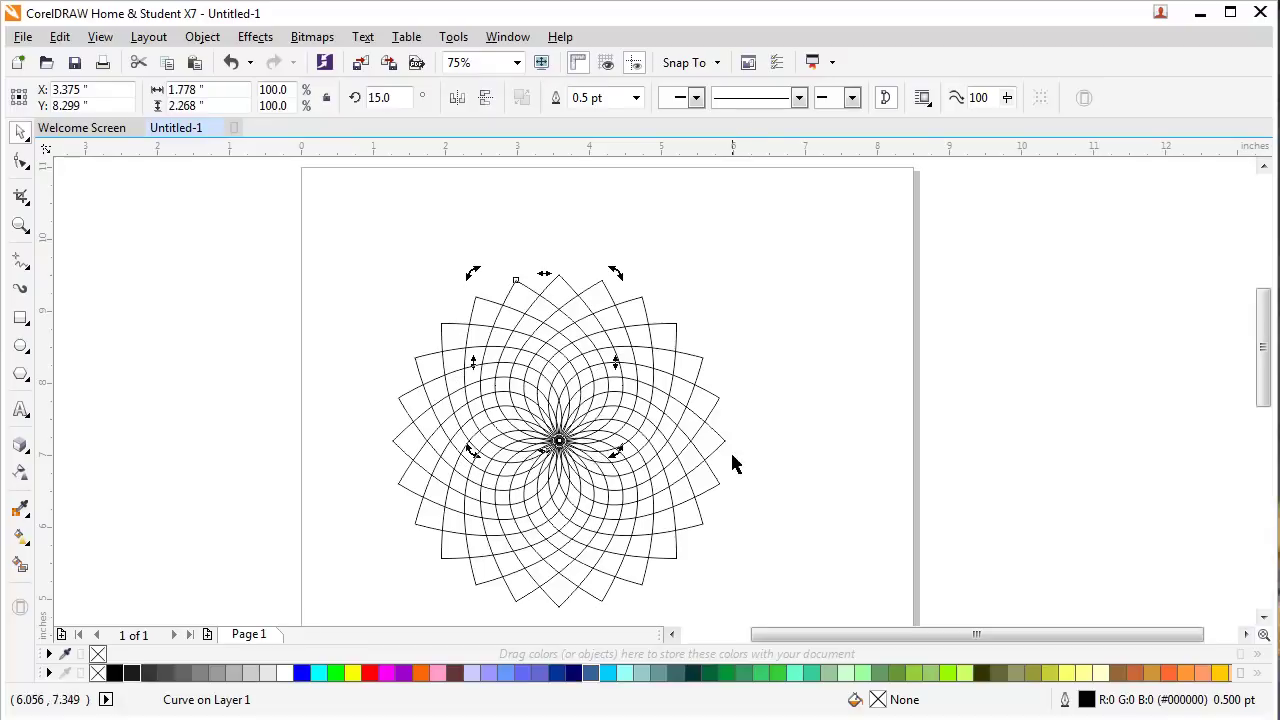
Select all the petals of the flower and group them
click(800, 434)
drag(367, 196, 798, 590)
key(ctrl+g)
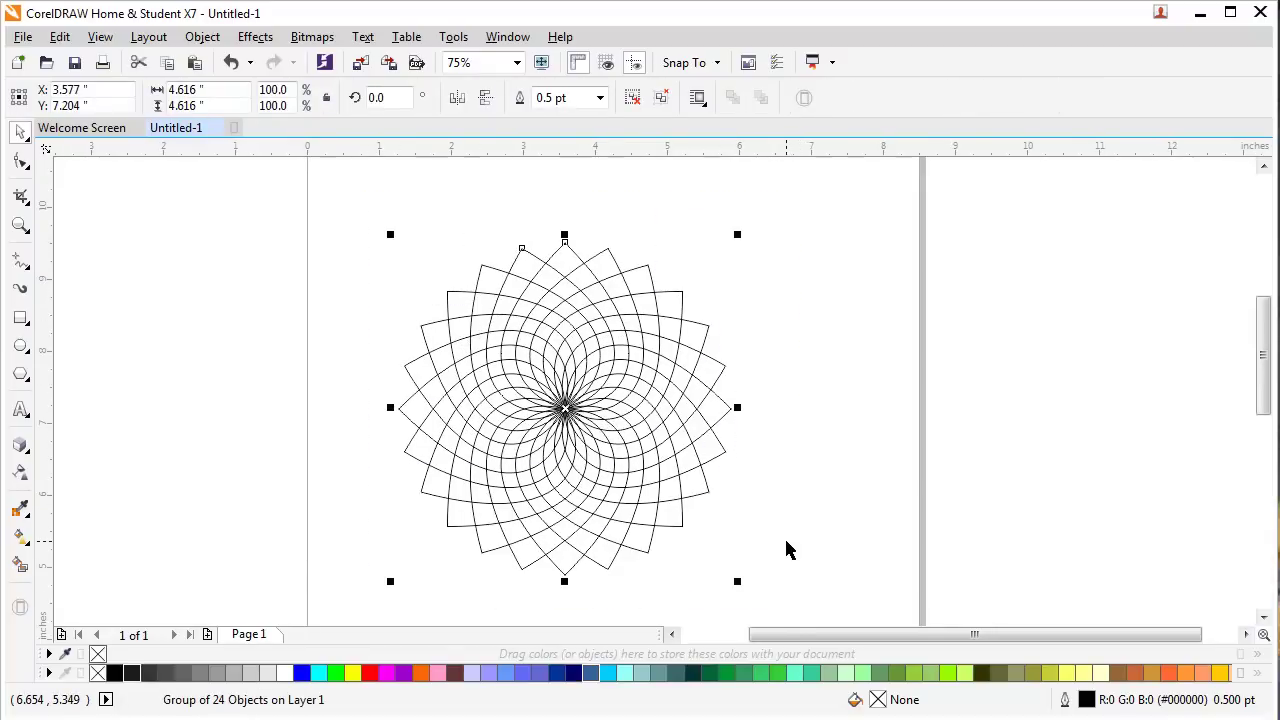
Try a grey #999999 fill on the petal group and undo it
scroll(575, 243, up, 2)
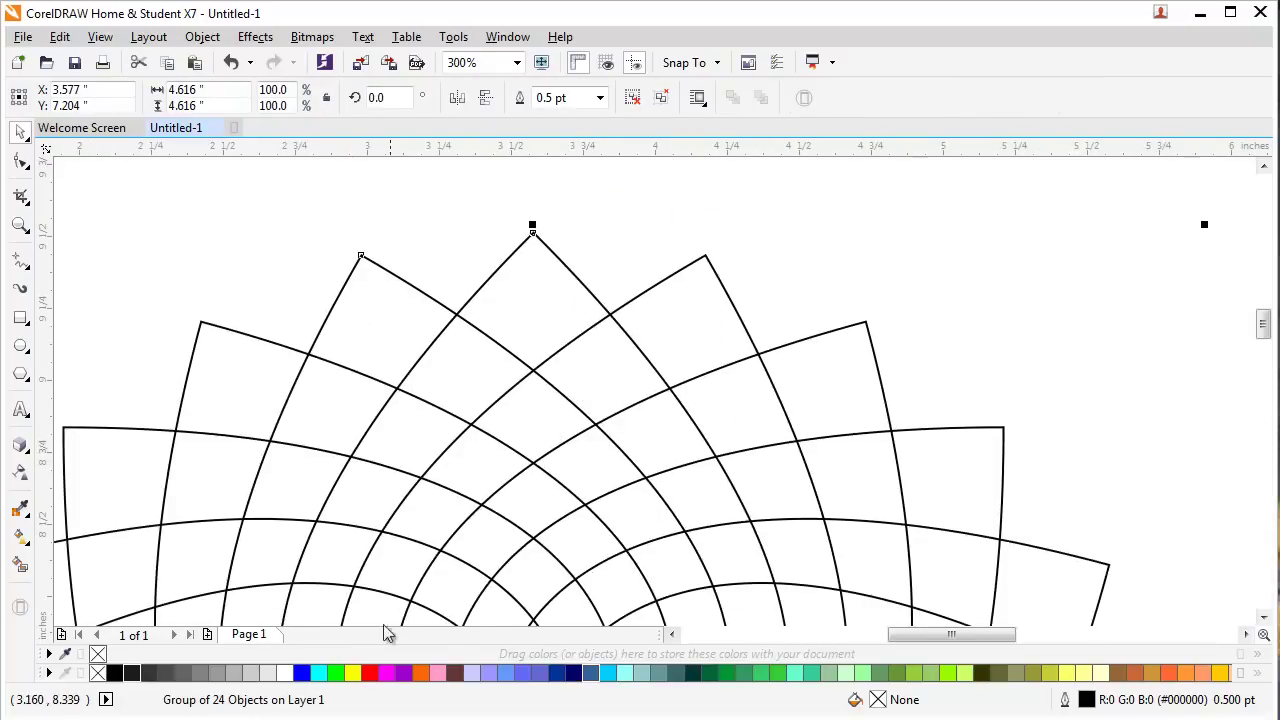
click(218, 673)
scroll(469, 447, down, 2)
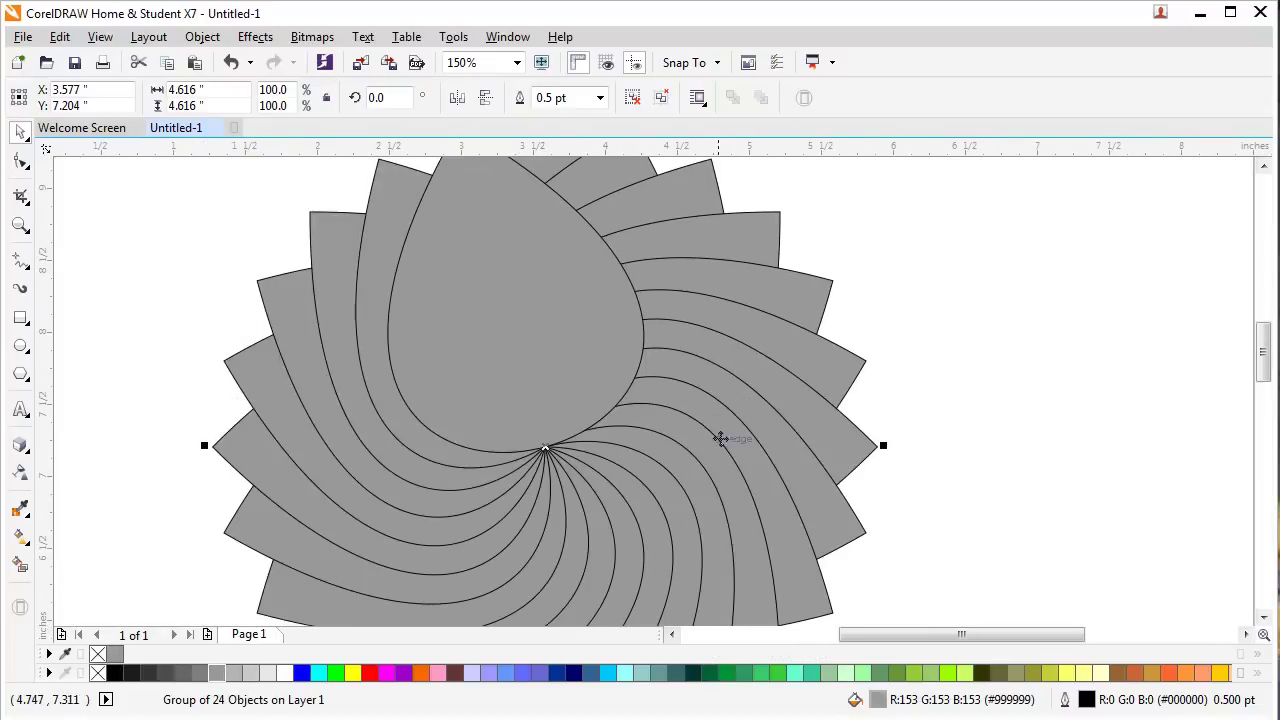
key(ctrl+z)
Shift the petal group slightly on the page and enlarge it proportionally to about 5.14 inches wide
scroll(650, 460, up, 4)
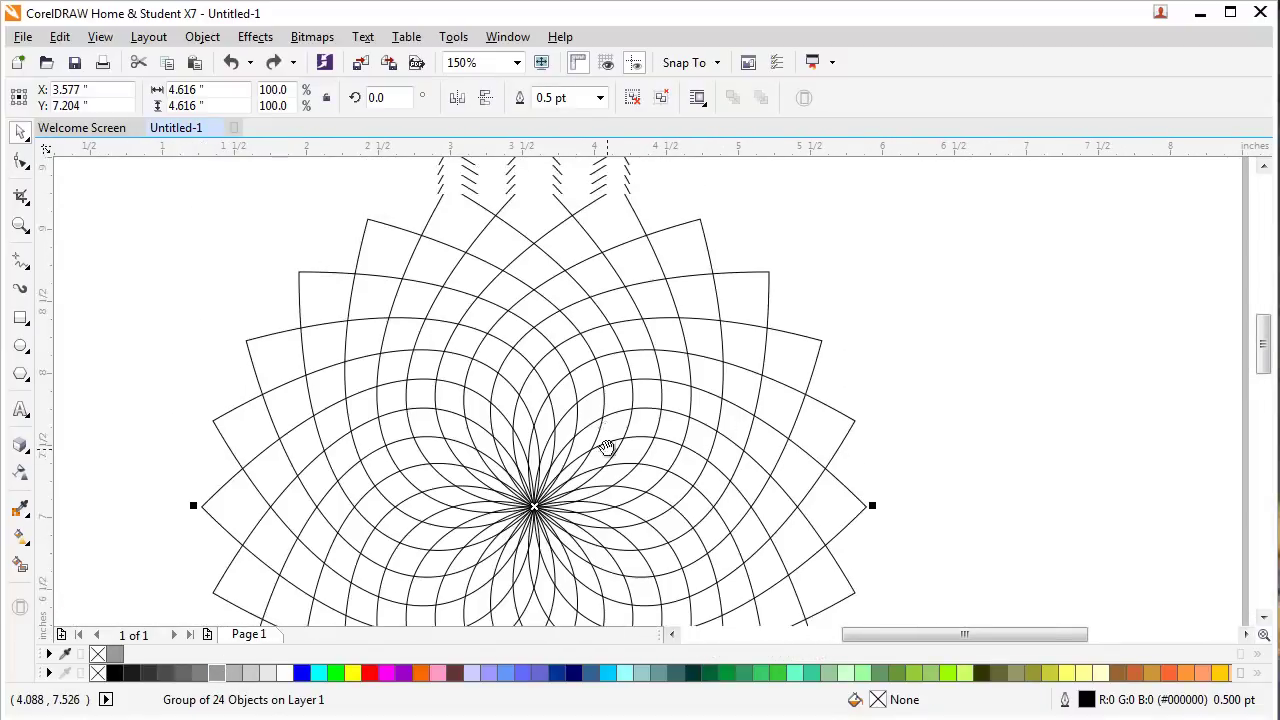
scroll(560, 360, up, 1)
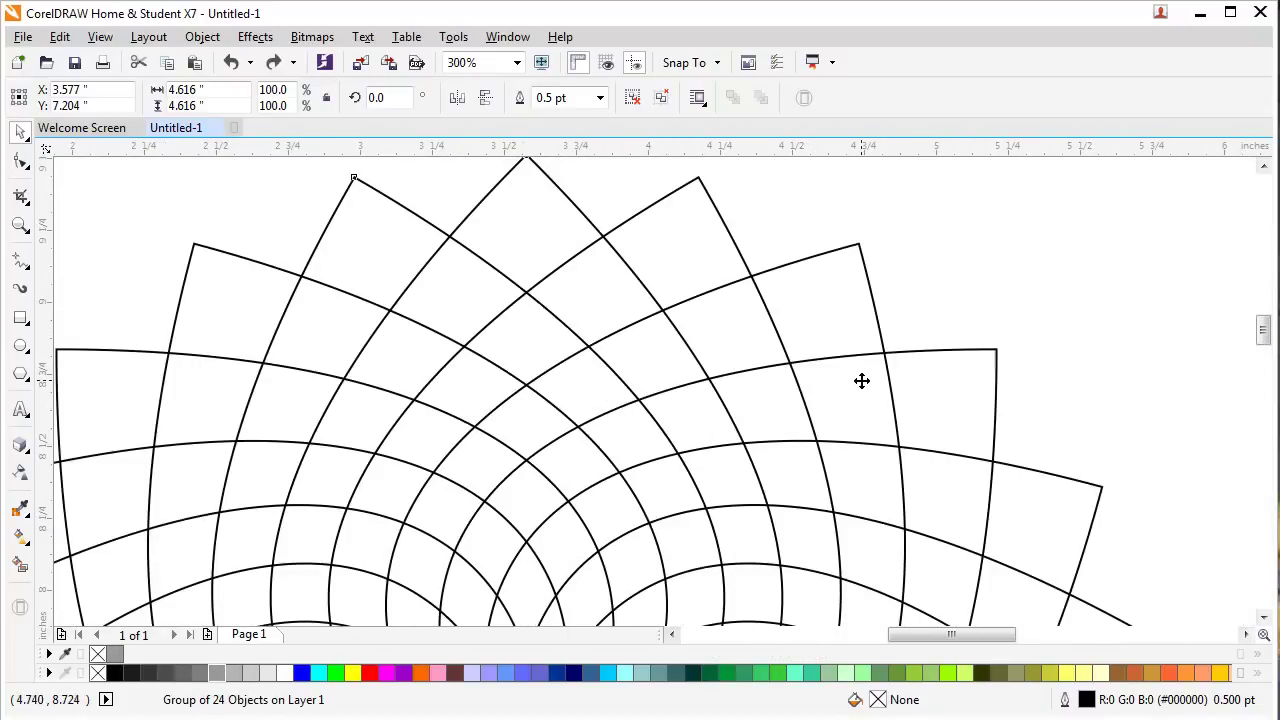
drag(615, 383, 696, 360)
scroll(711, 449, down, 1)
scroll(750, 407, down, 1)
drag(814, 484, 663, 390)
drag(713, 442, 651, 442)
drag(677, 494, 665, 482)
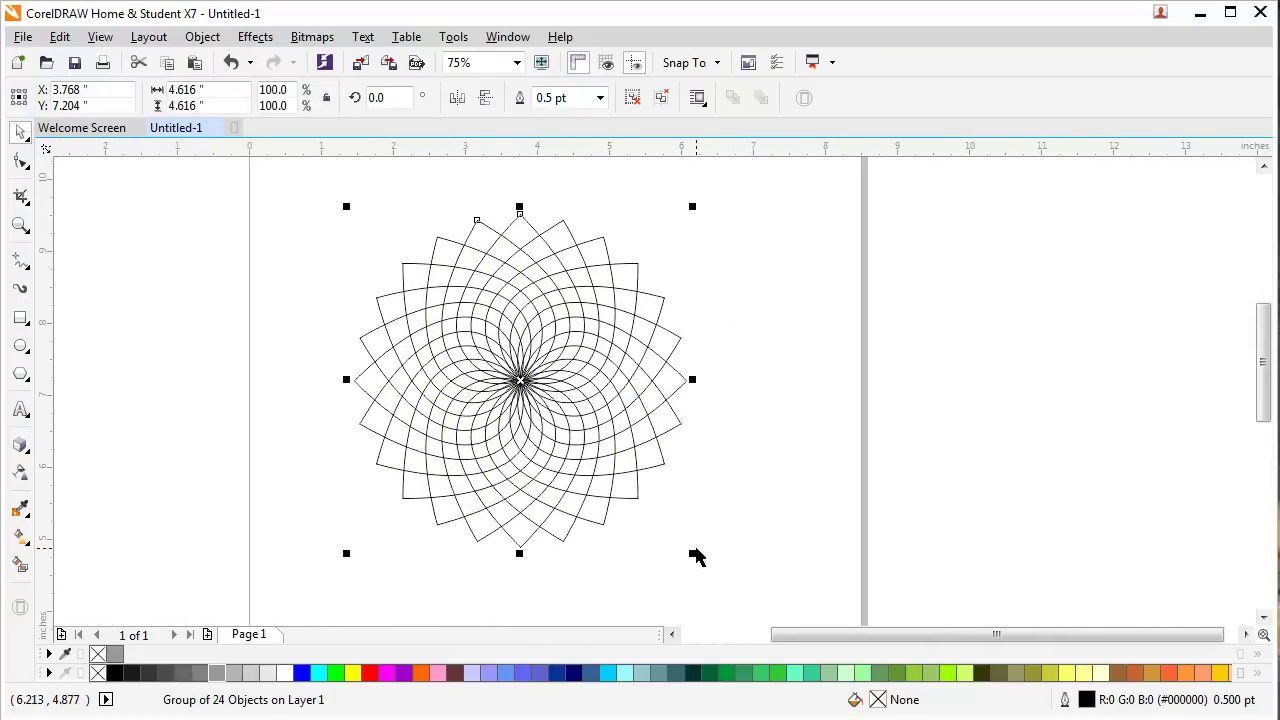
drag(696, 557, 709, 551)
scroll(594, 391, up, 1)
drag(594, 391, 611, 411)
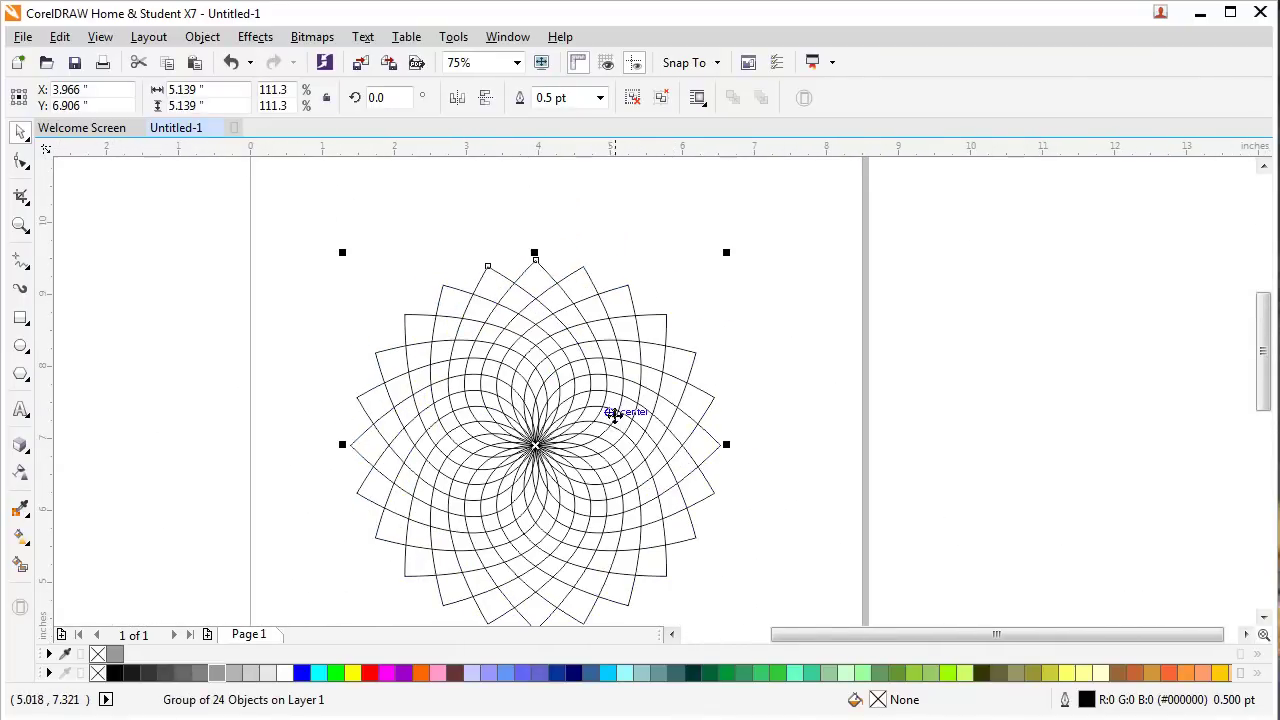
Lock the petal group in place on the page
scroll(539, 291, up, 2)
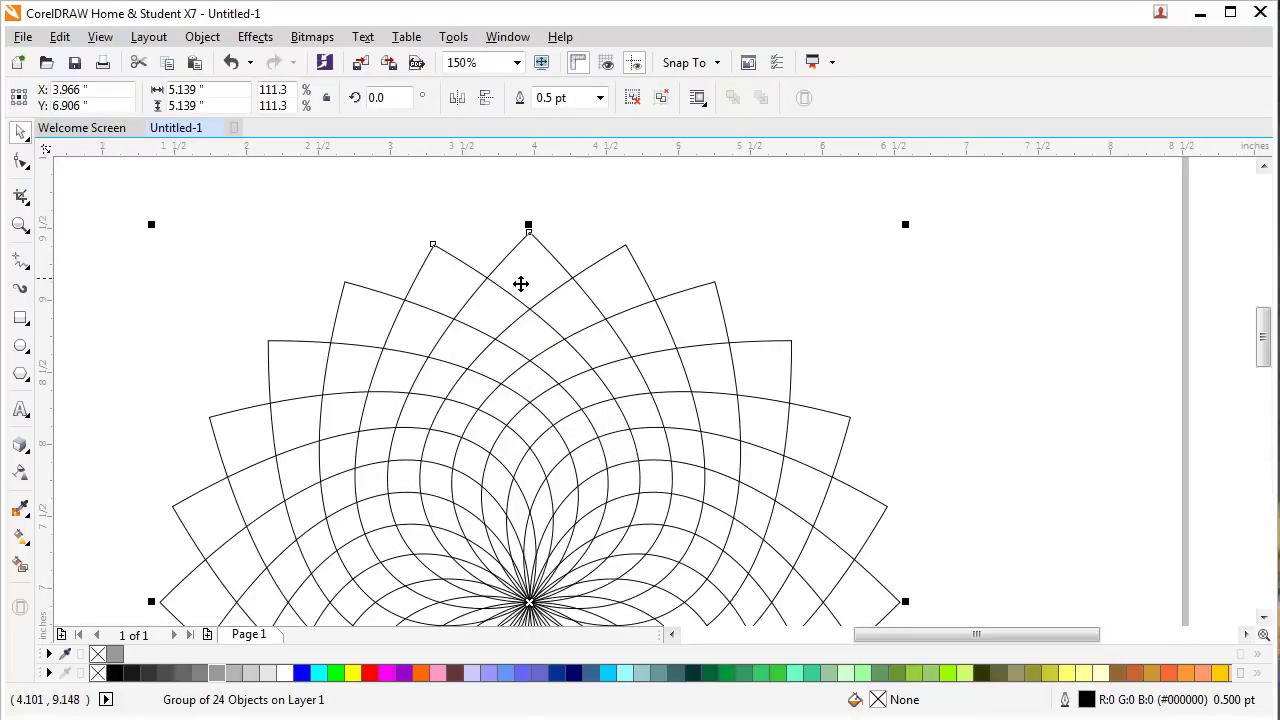
drag(497, 426, 502, 418)
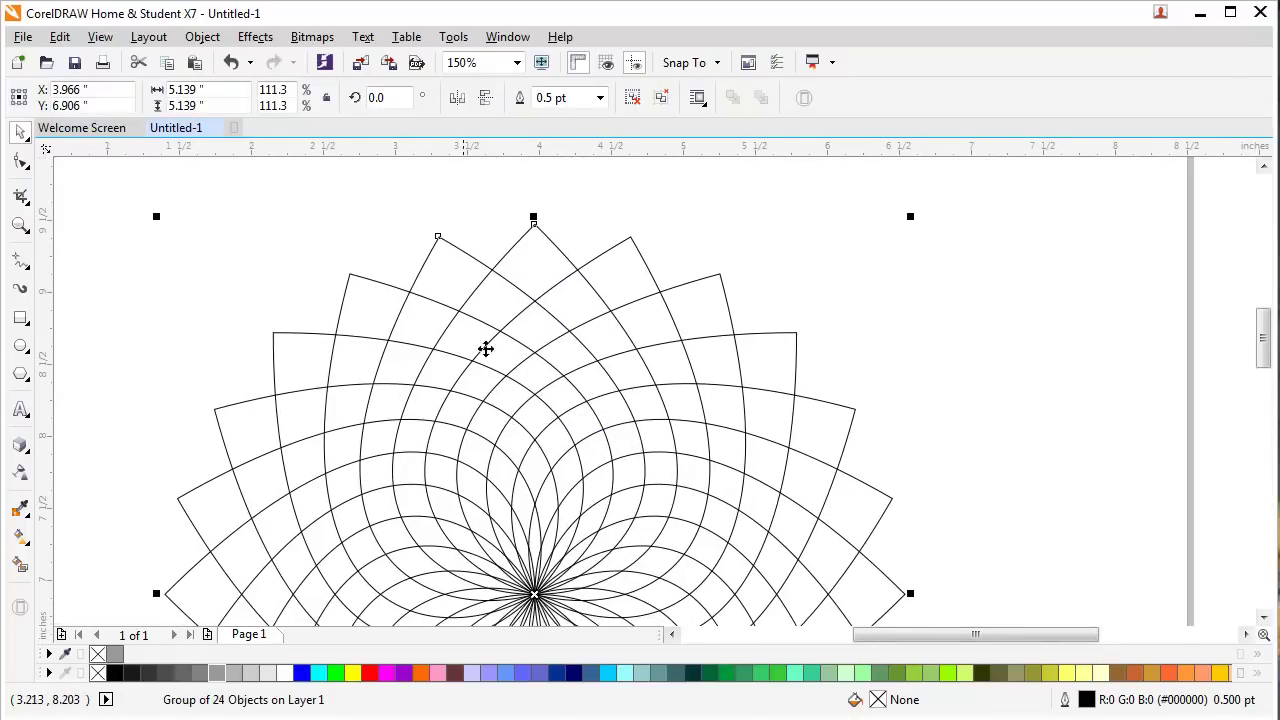
right_click(513, 418)
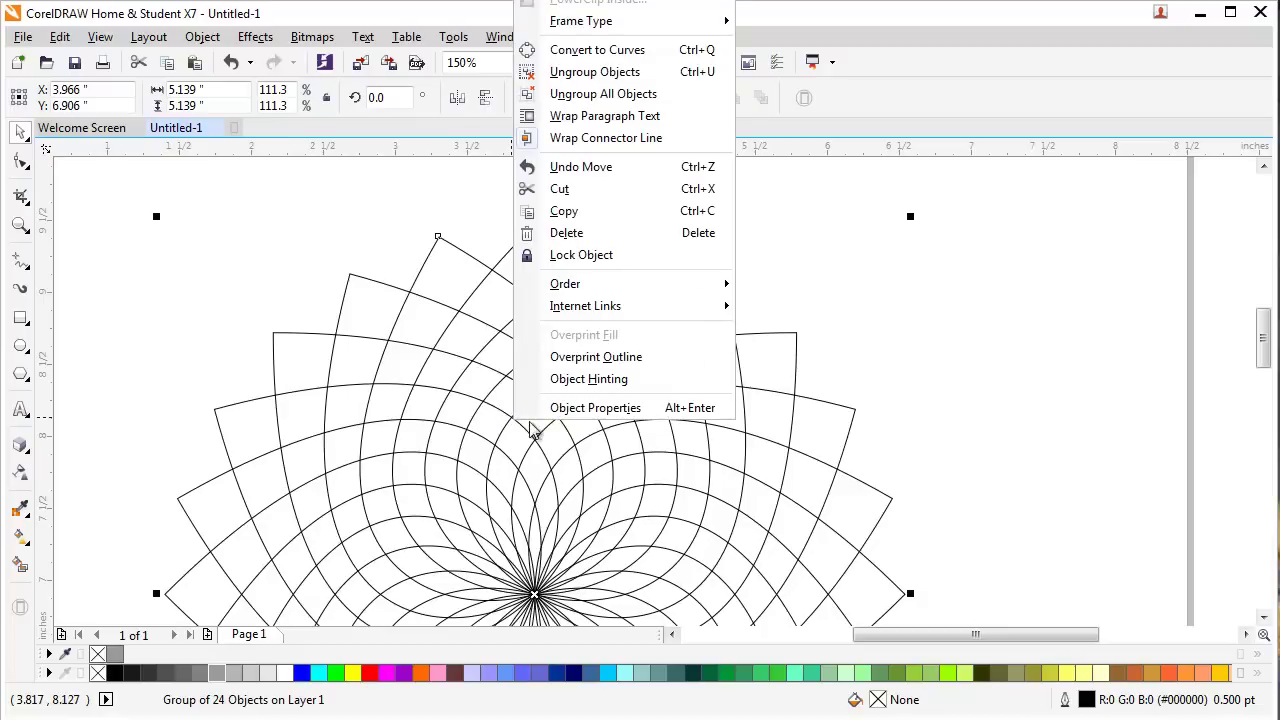
click(530, 256)
scroll(608, 284, down, 2)
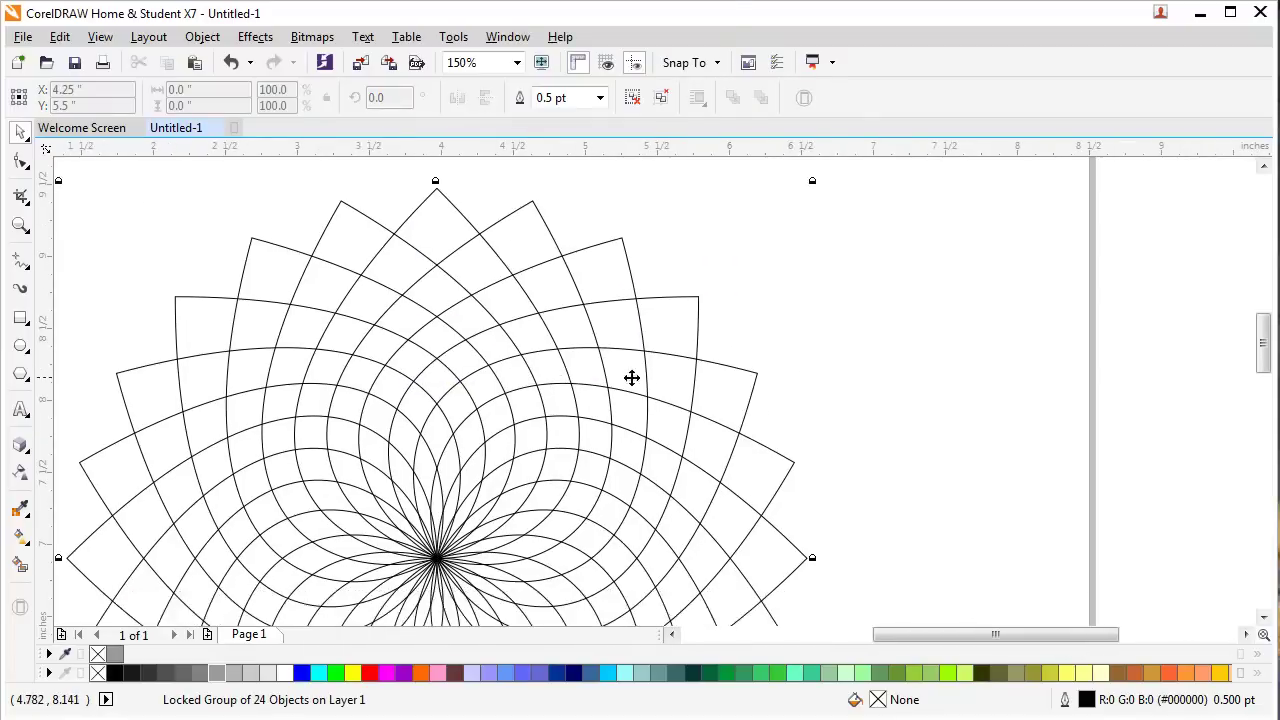
scroll(636, 400, up, 1)
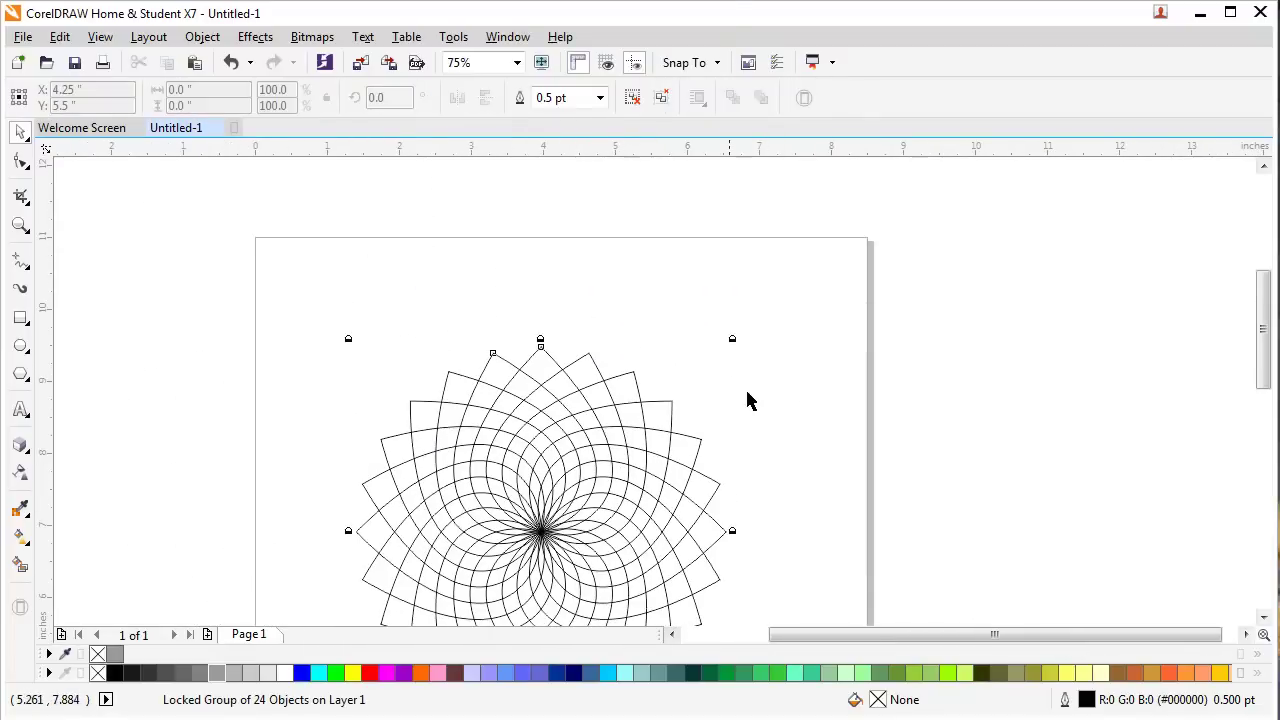
click(745, 387)
scroll(690, 408, down, 1)
click(606, 375)
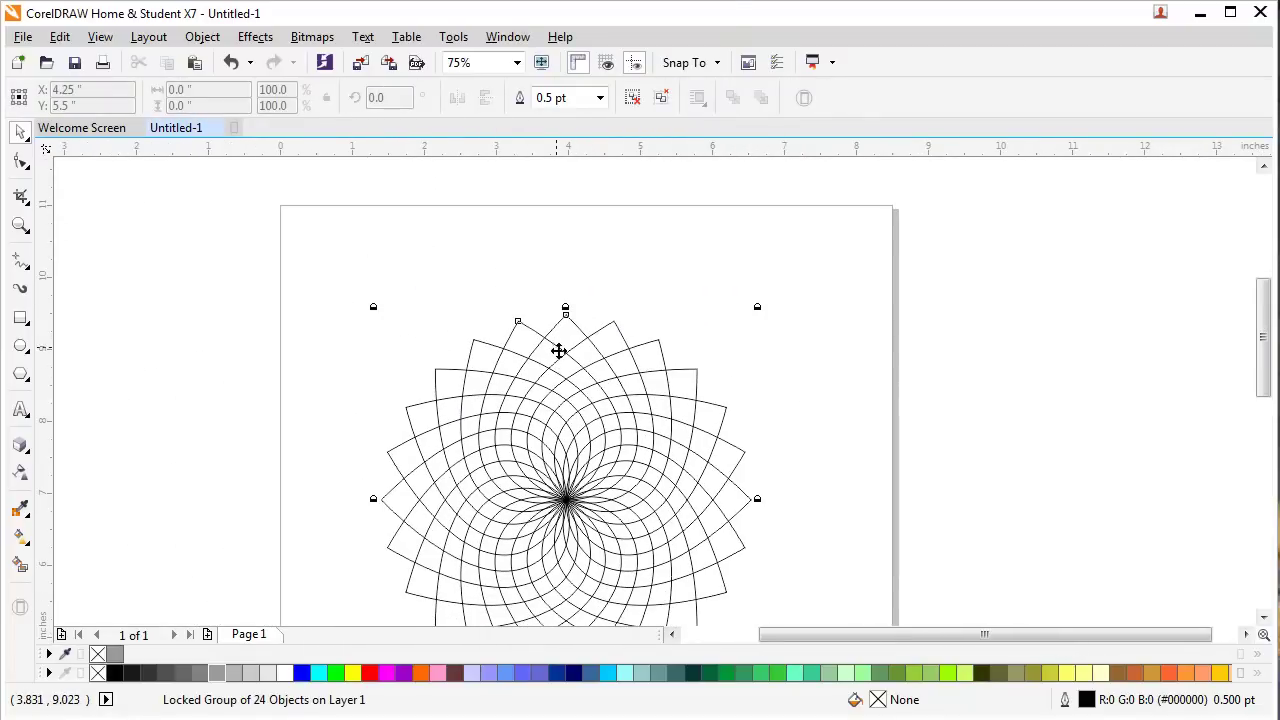
Create a Smart Fill shape in the topmost outer cell of the petal pattern and colour it black
scroll(558, 351, up, 2)
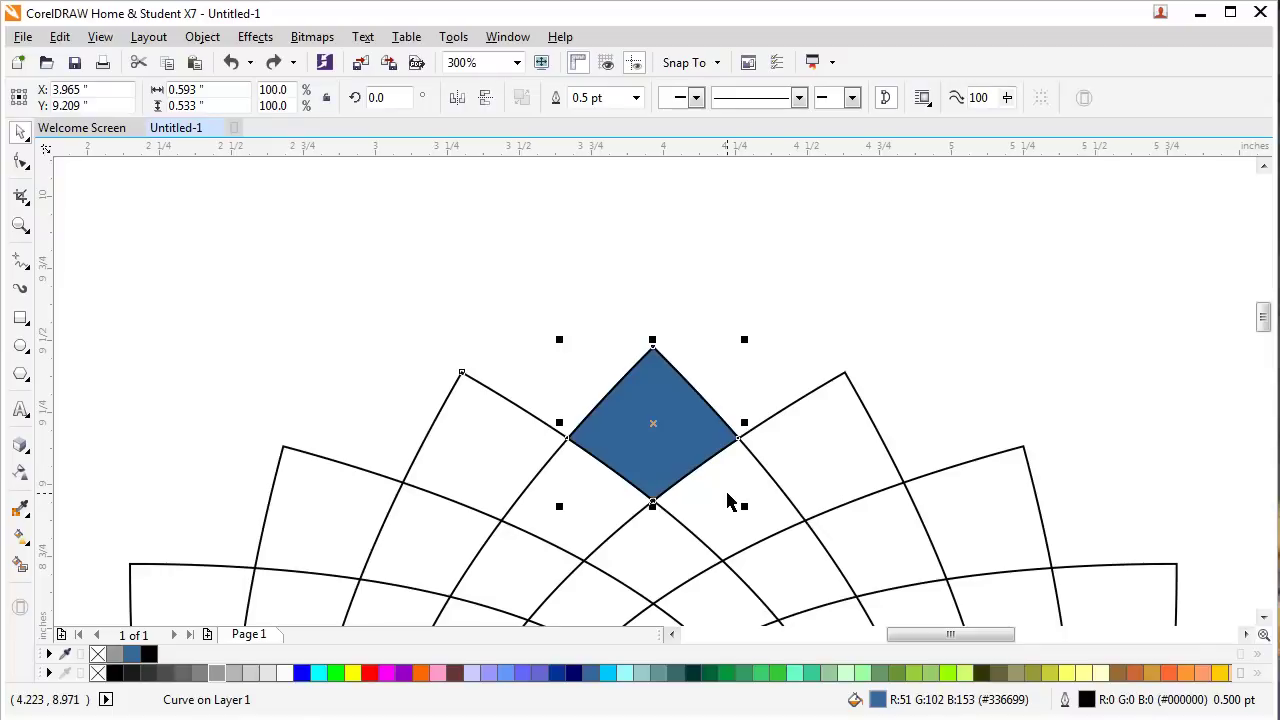
drag(768, 480, 590, 390)
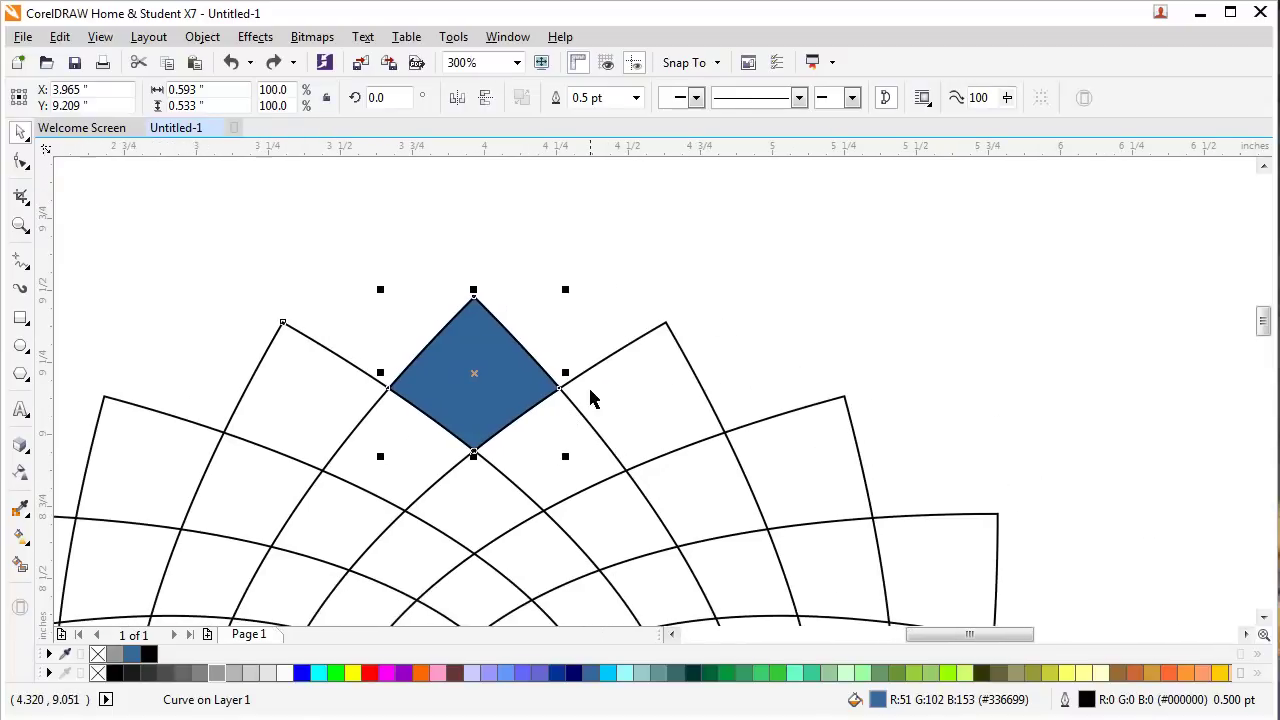
scroll(495, 390, left, 1)
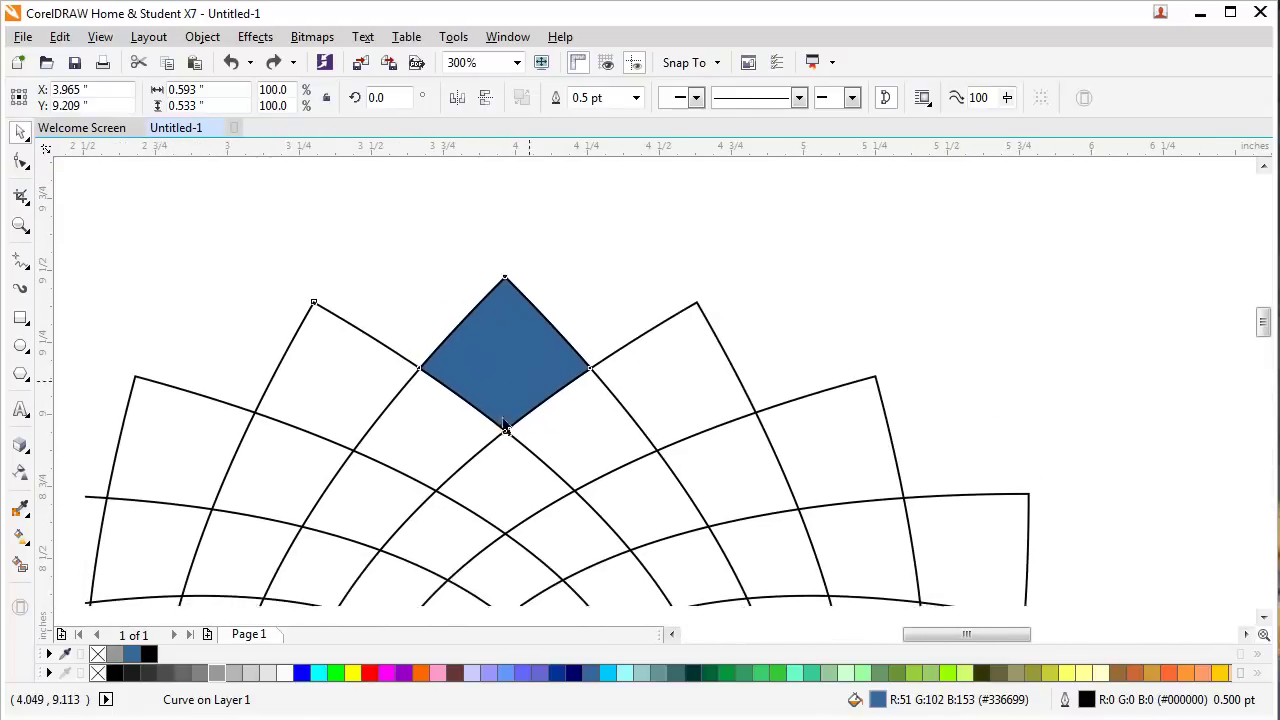
click(114, 672)
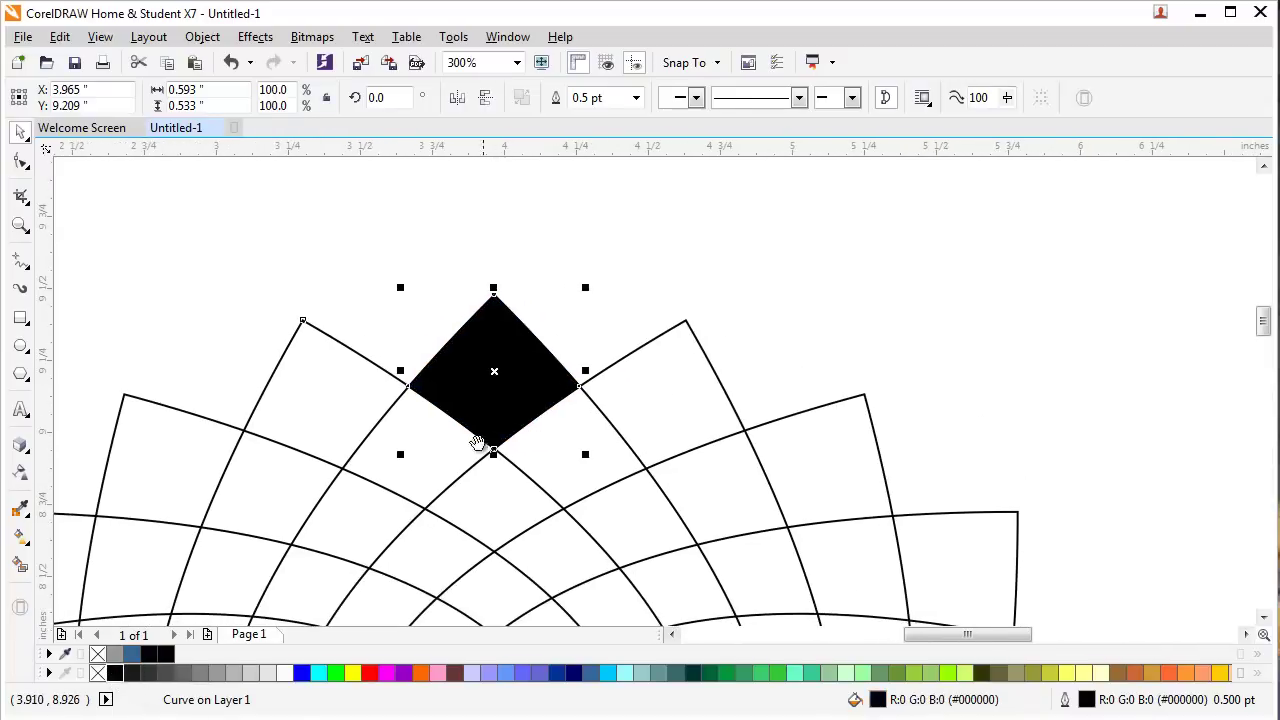
Move the black cell's rotation centre to the centre of the flower pattern
scroll(526, 389, down, 2)
click(545, 308)
drag(564, 365, 573, 272)
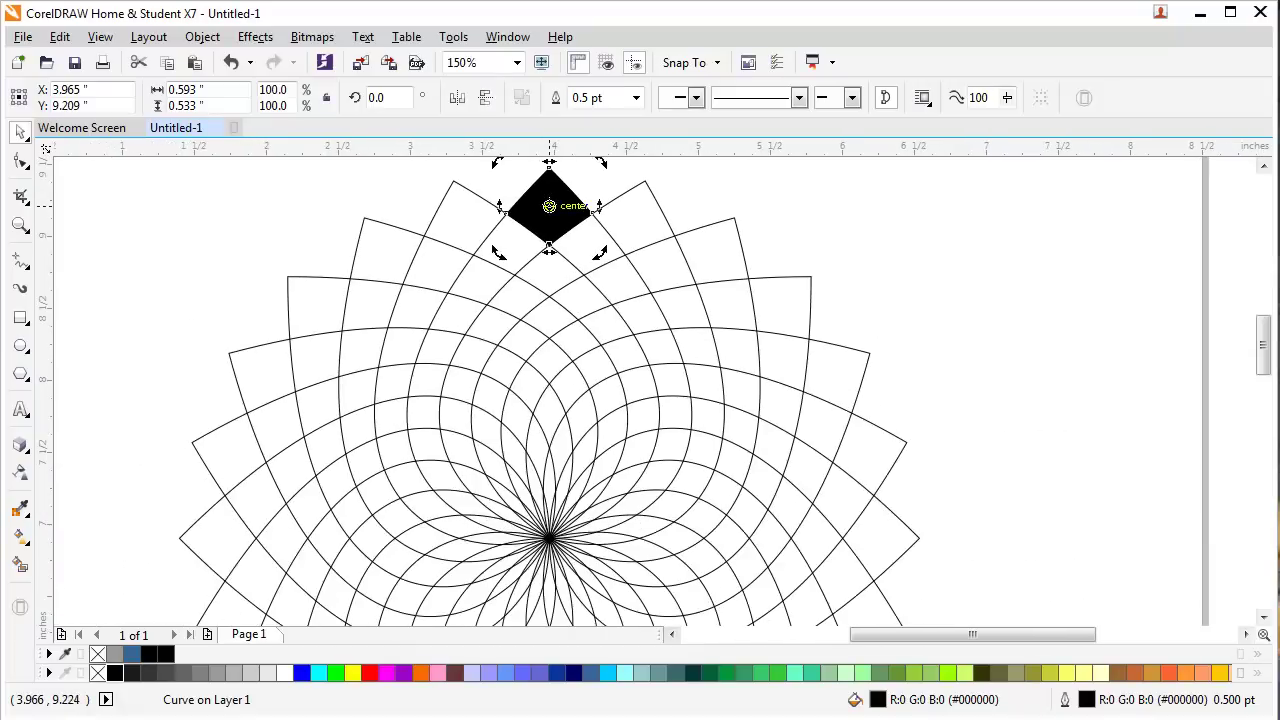
drag(549, 206, 549, 539)
drag(607, 262, 555, 297)
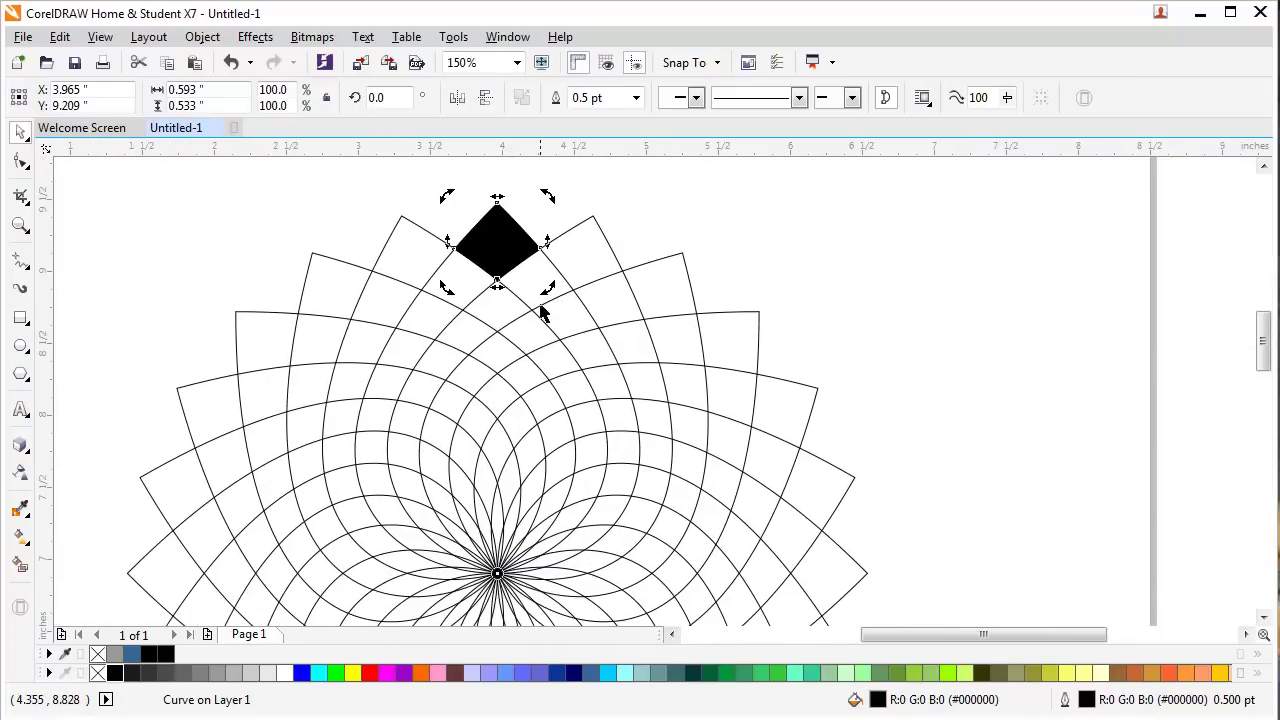
Create a copy of the black cell rotated 15 degrees clockwise into the neighbouring outer cell
drag(550, 198, 616, 236)
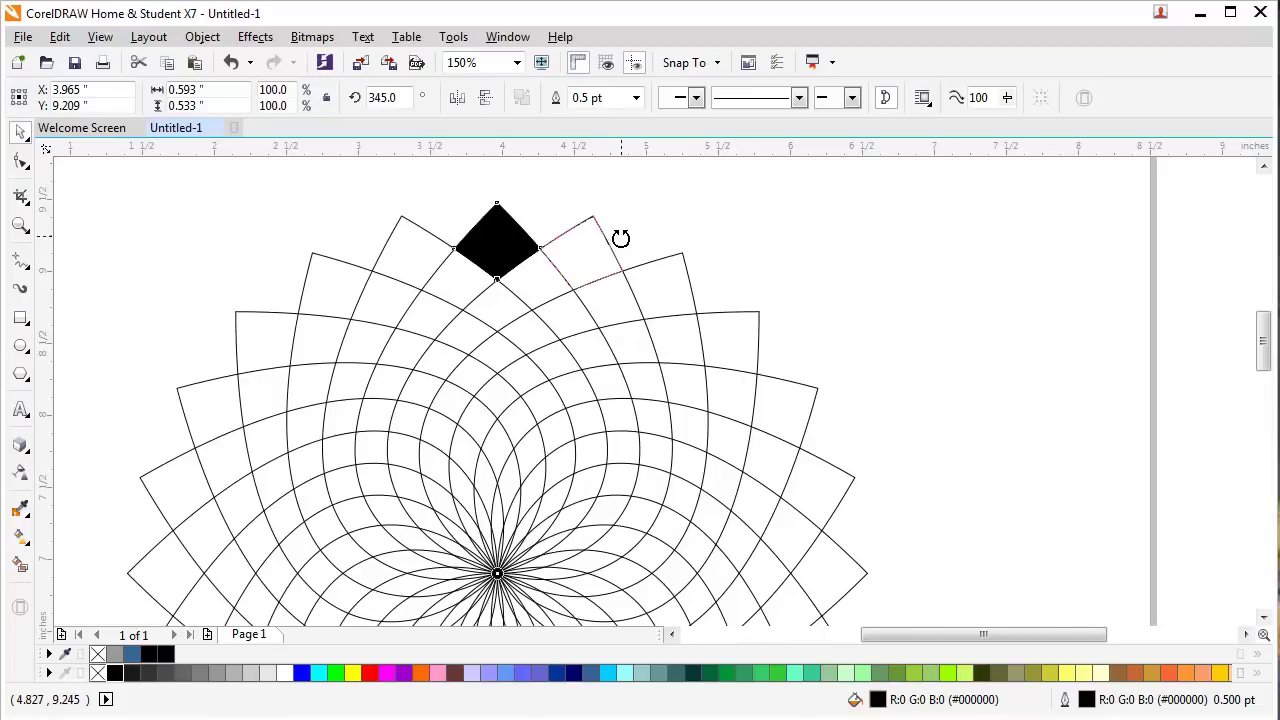
drag(620, 238, 620, 238)
right_click(620, 238)
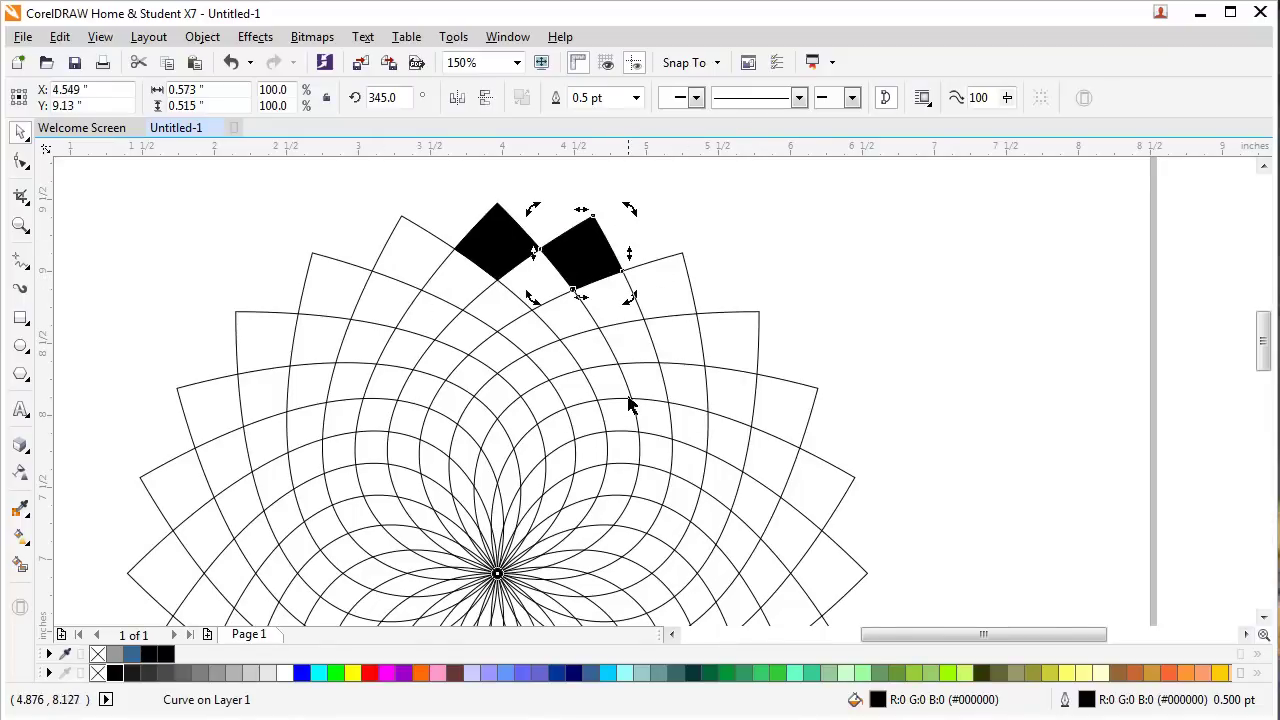
Repeat the rotated black cell copy until every outer cell around the flower is filled
key(ctrl+r)
key(ctrl+r)
key(ctrl+r)
key(ctrl+r)
key(ctrl+r)
key(ctrl+r)
key(ctrl+r)
key(ctrl+r)
key(ctrl+r)
key(ctrl+r)
key(ctrl+r)
key(ctrl+r)
key(ctrl+r)
key(ctrl+r)
key(ctrl+r)
key(ctrl+r)
key(ctrl+r)
key(ctrl+r)
key(ctrl+r)
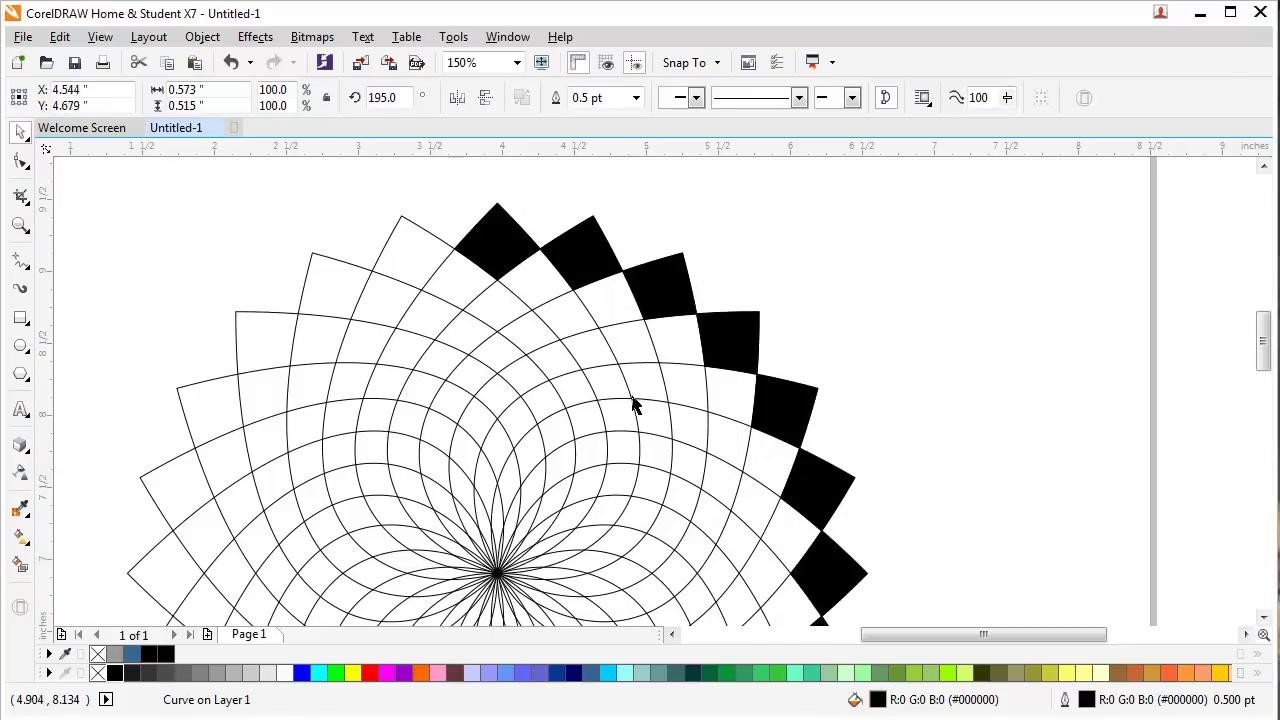
key(ctrl+r)
key(ctrl+r)
key(ctrl+r)
Create a blue Smart Fill shape in the second-row cell just below and between two black cells near the flower's top
drag(551, 446, 604, 474)
scroll(527, 355, up, 2)
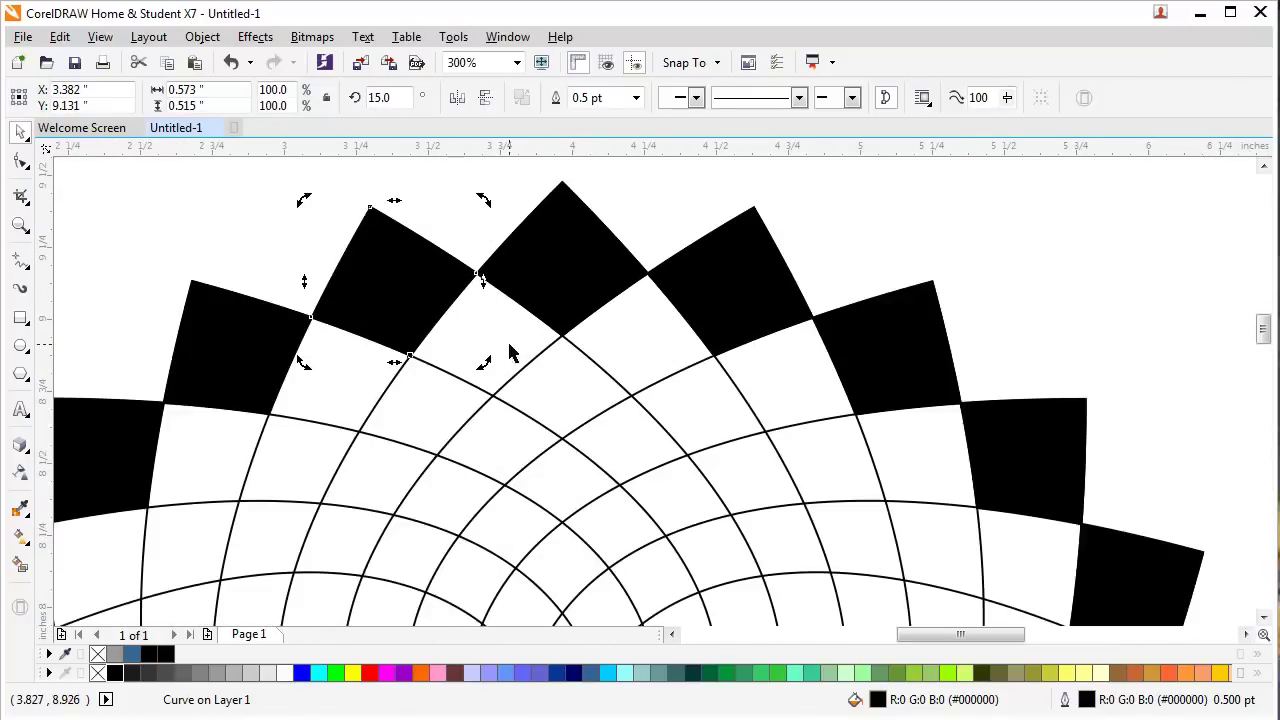
click(20, 565)
click(497, 338)
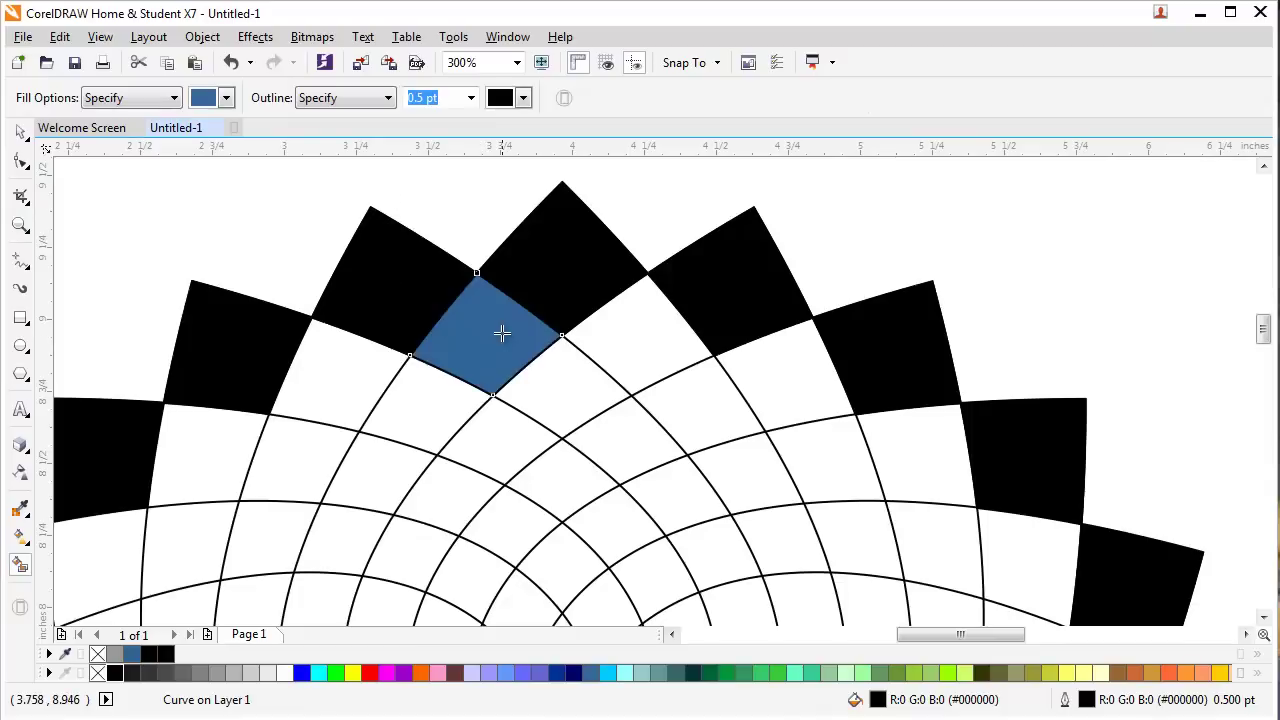
Recolour the blue second-row cell to dark grey #1A1A1A and move its rotation centre to the flower's centre
click(20, 131)
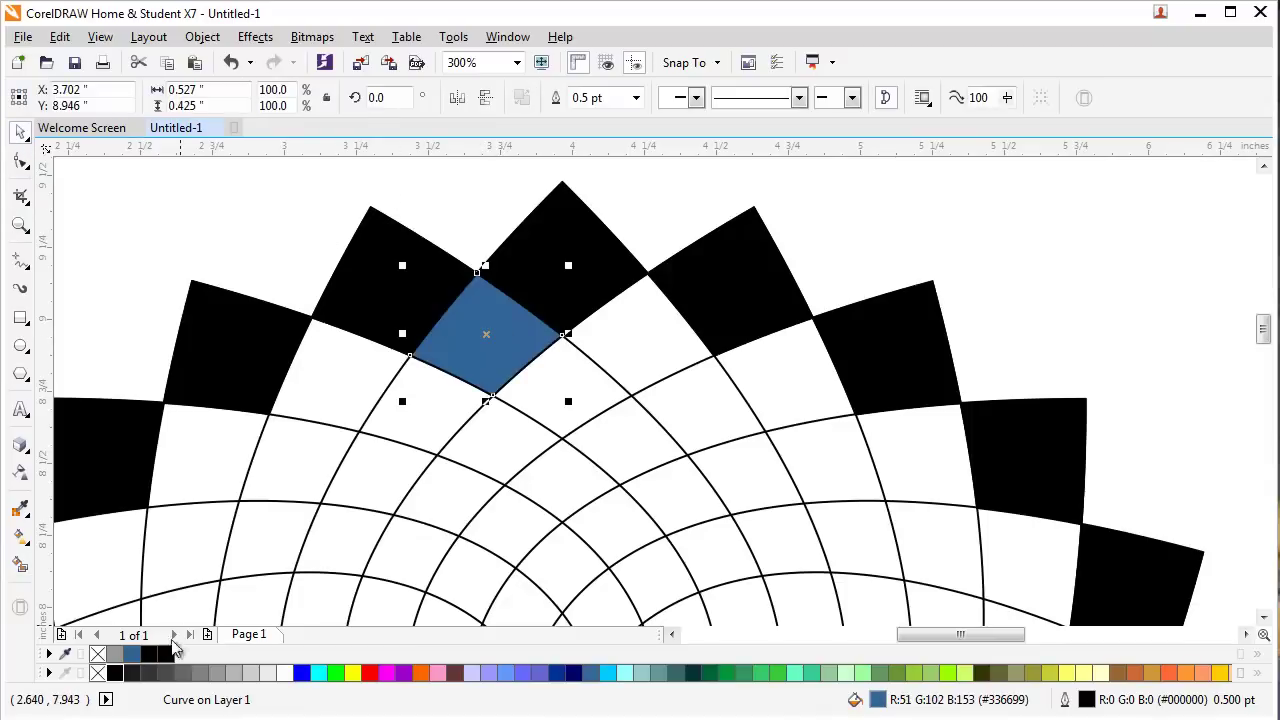
click(132, 672)
click(517, 380)
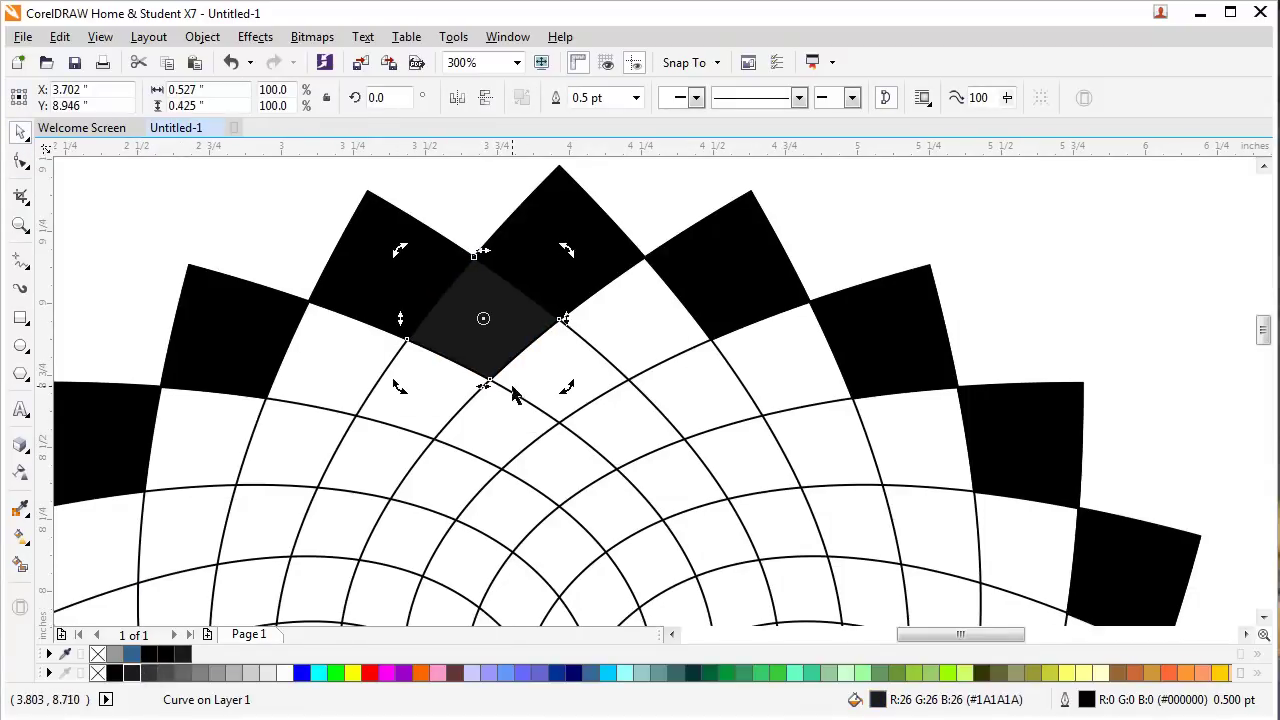
scroll(497, 278, down, 2)
drag(529, 451, 518, 530)
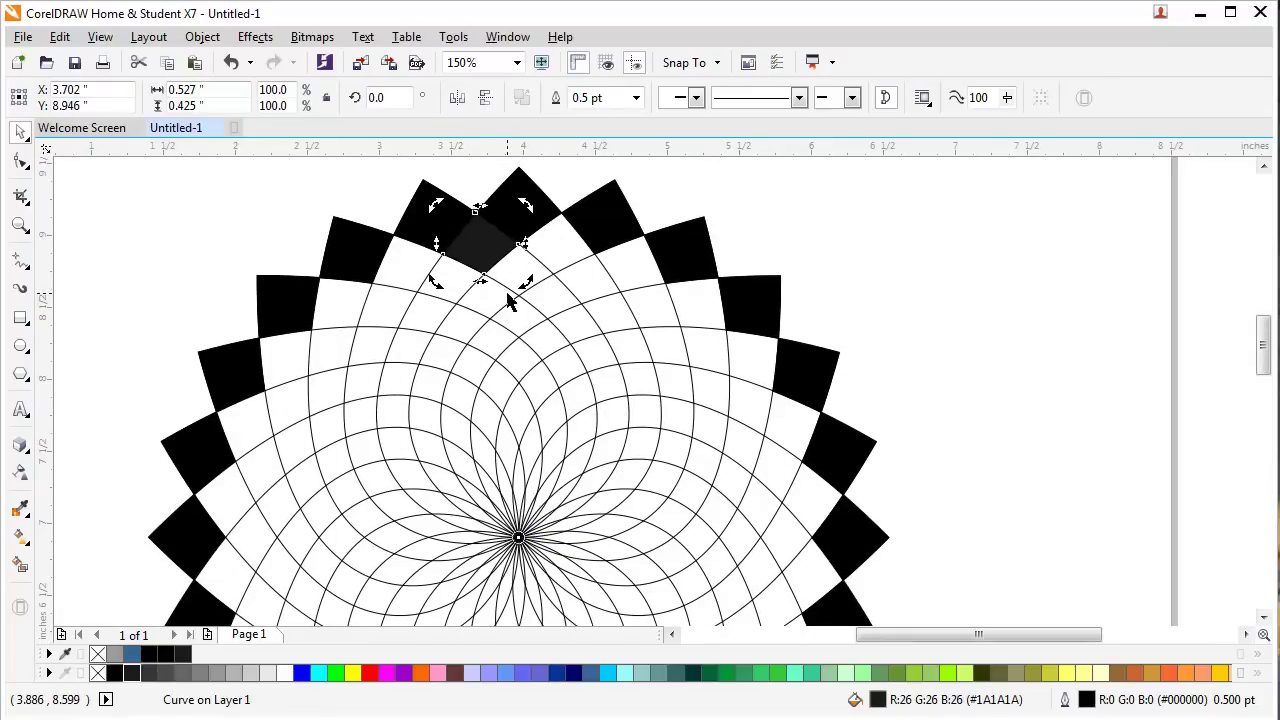
scroll(516, 350, up, 1)
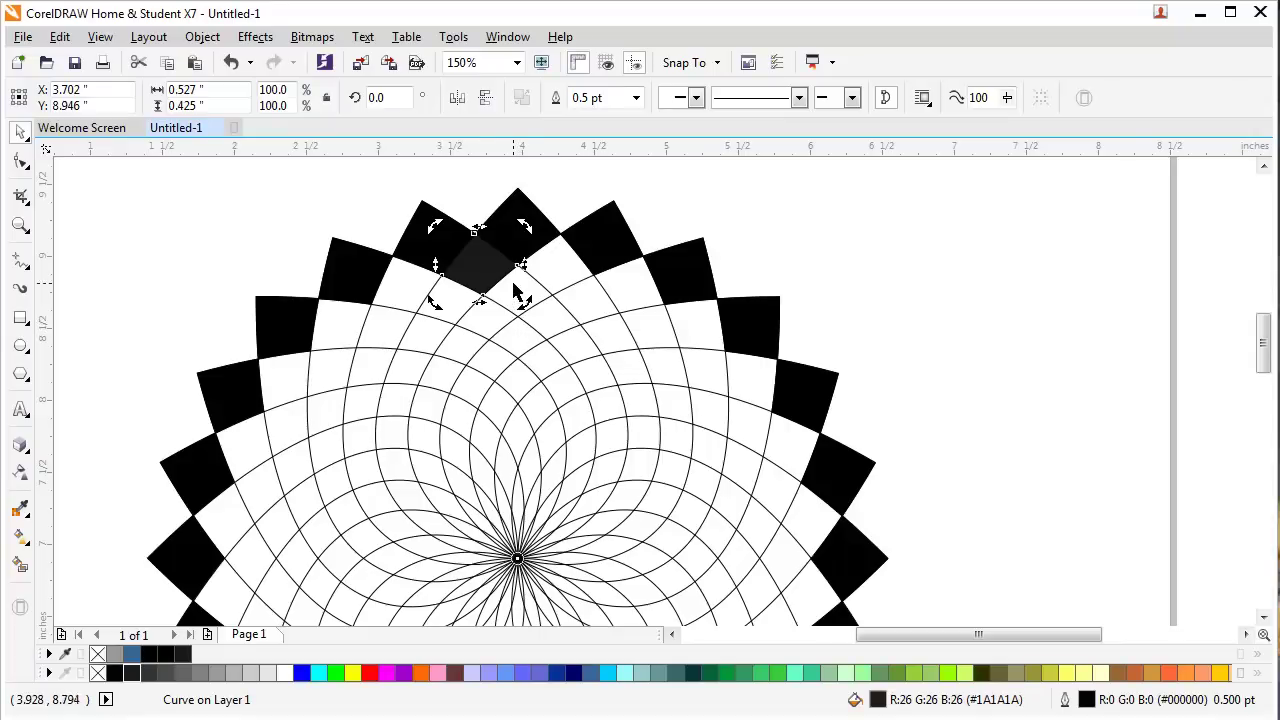
Create a copy of the #1A1A1A cell rotated 15 degrees clockwise and repeat it until the second ring is filled
drag(523, 225, 594, 263)
key(ctrl+r)
key(ctrl+r)
key(ctrl+r)
key(ctrl+r)
key(ctrl+r)
key(ctrl+r)
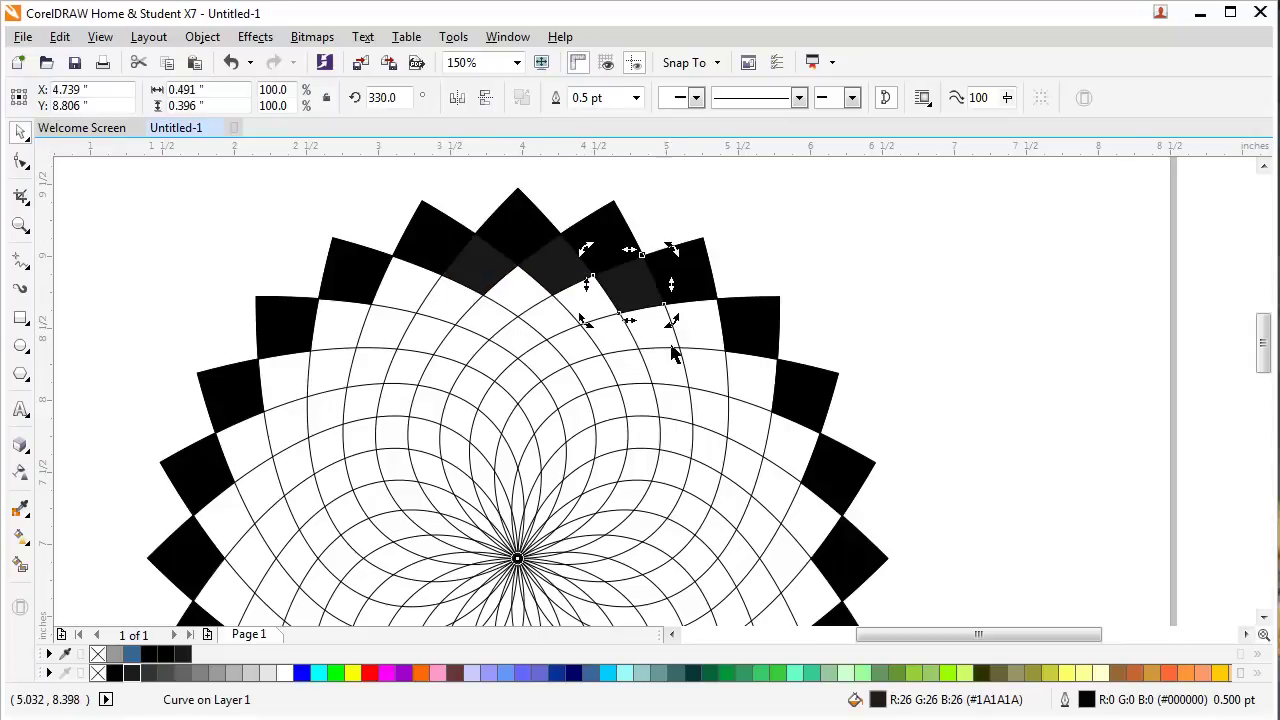
key(ctrl+r)
key(ctrl+r)
key(ctrl+r)
key(ctrl+r)
key(ctrl+r)
key(ctrl+r)
key(ctrl+r)
key(ctrl+r)
key(ctrl+r)
key(ctrl+r)
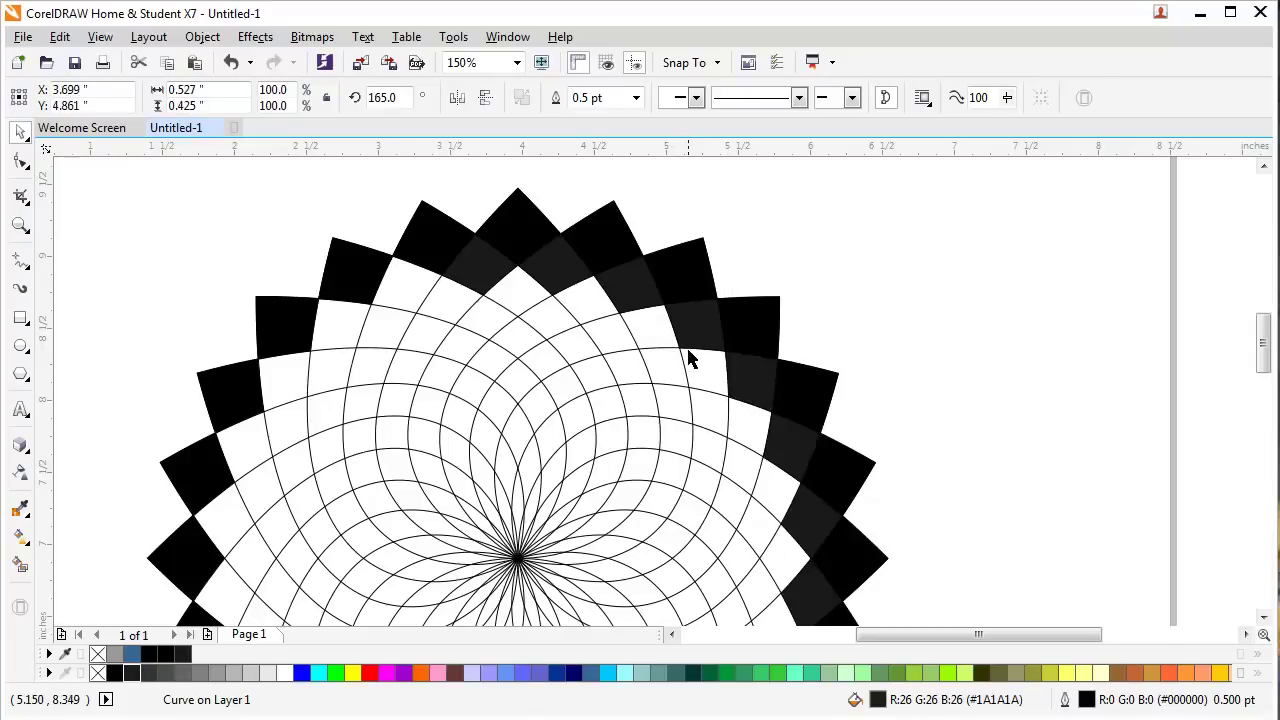
key(ctrl+r)
key(ctrl+r)
key(ctrl+r)
key(ctrl+r)
key(ctrl+r)
key(ctrl+r)
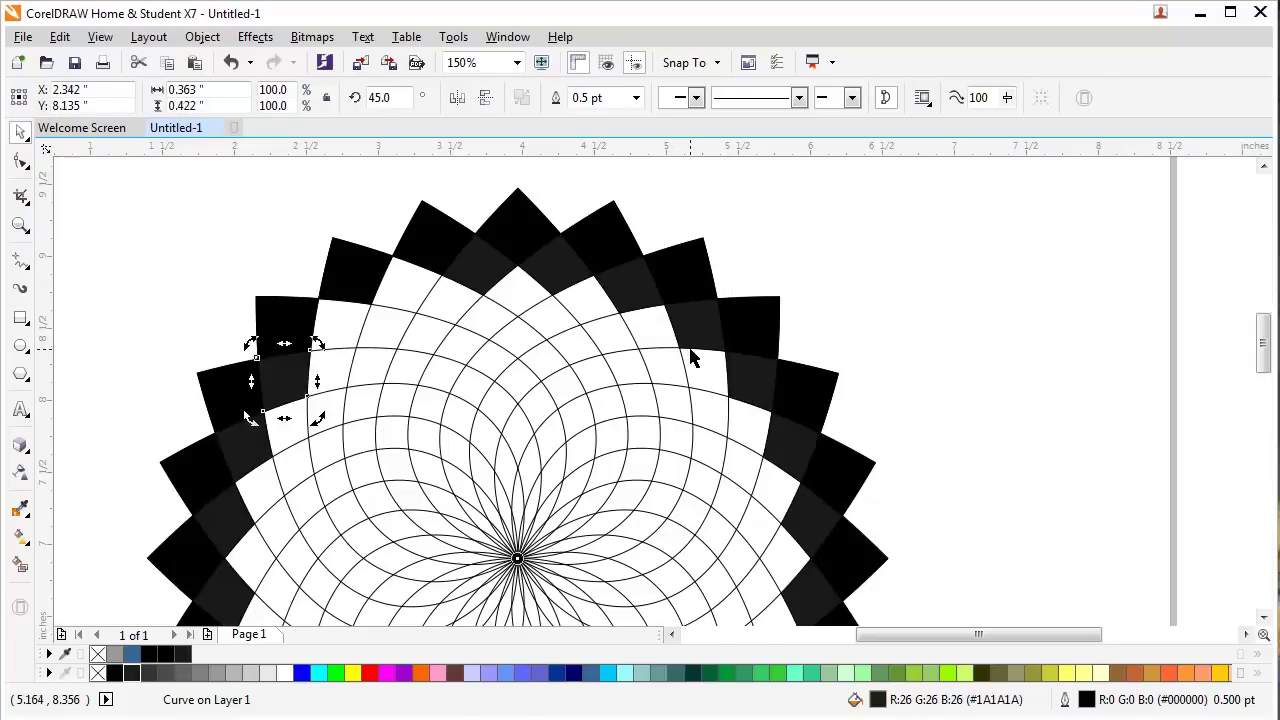
drag(575, 345, 585, 331)
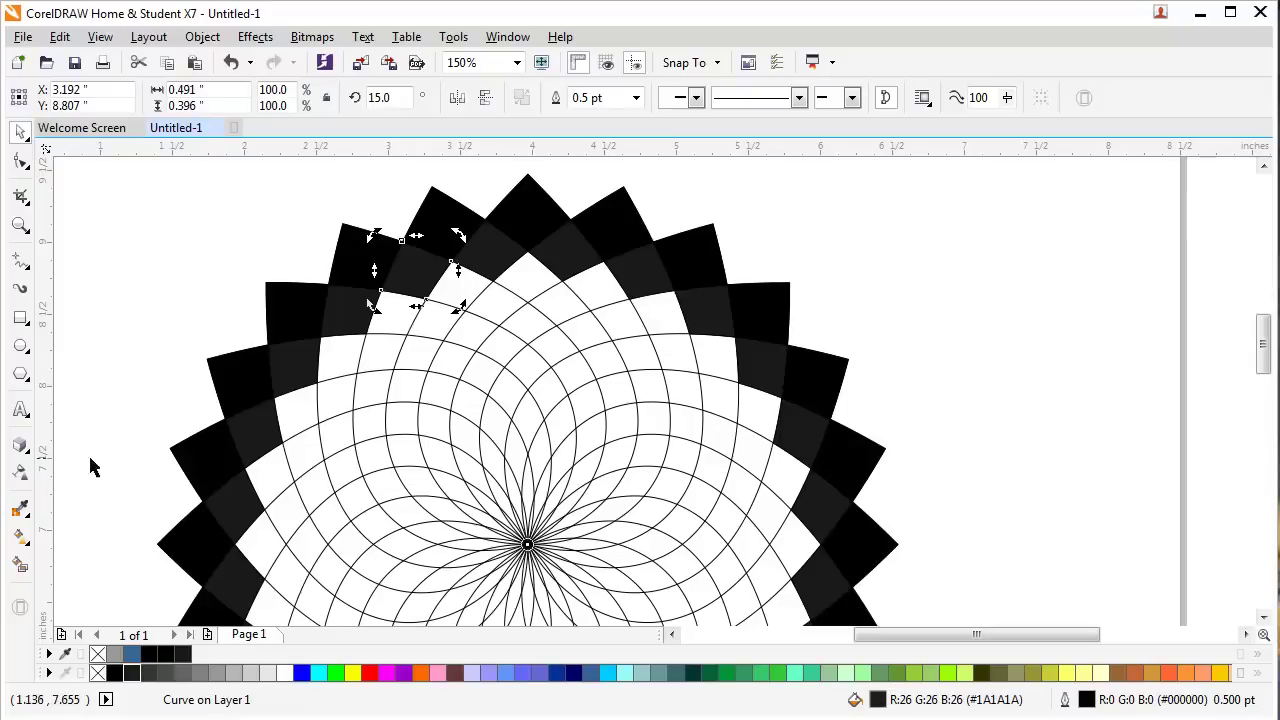
Create a Smart Fill shape in the third-row cell at the flower's top and recolour it to dark grey #333333
click(20, 565)
click(531, 277)
click(20, 131)
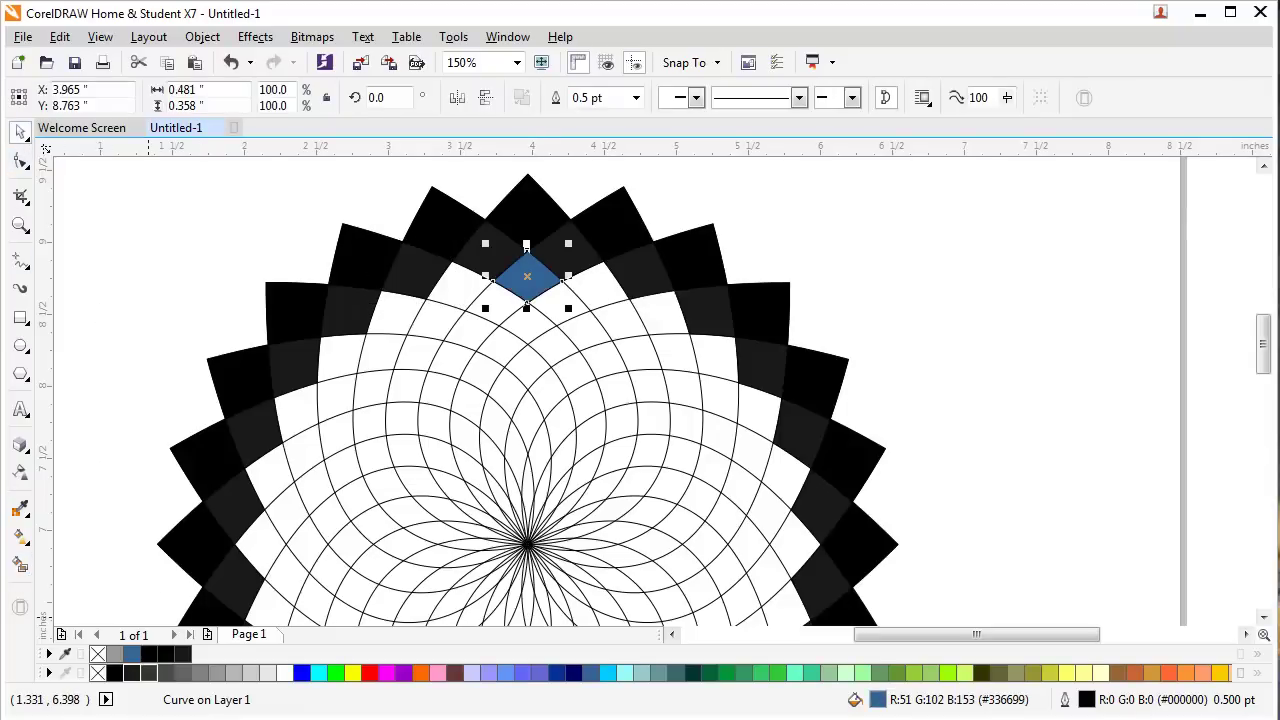
click(153, 678)
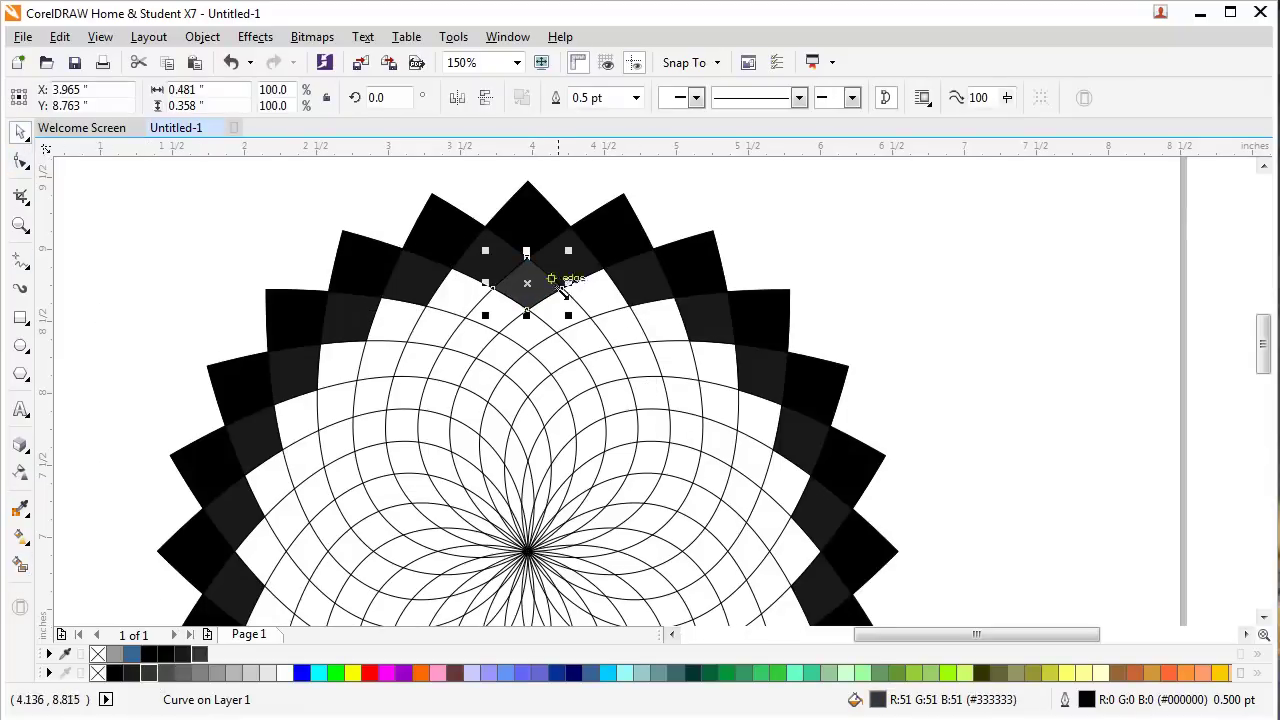
Move the #333333 cell's rotation centre to the flower's centre and create a copy rotated 15 degrees clockwise
scroll(540, 288, up, 1)
click(541, 288)
scroll(530, 268, down, 1)
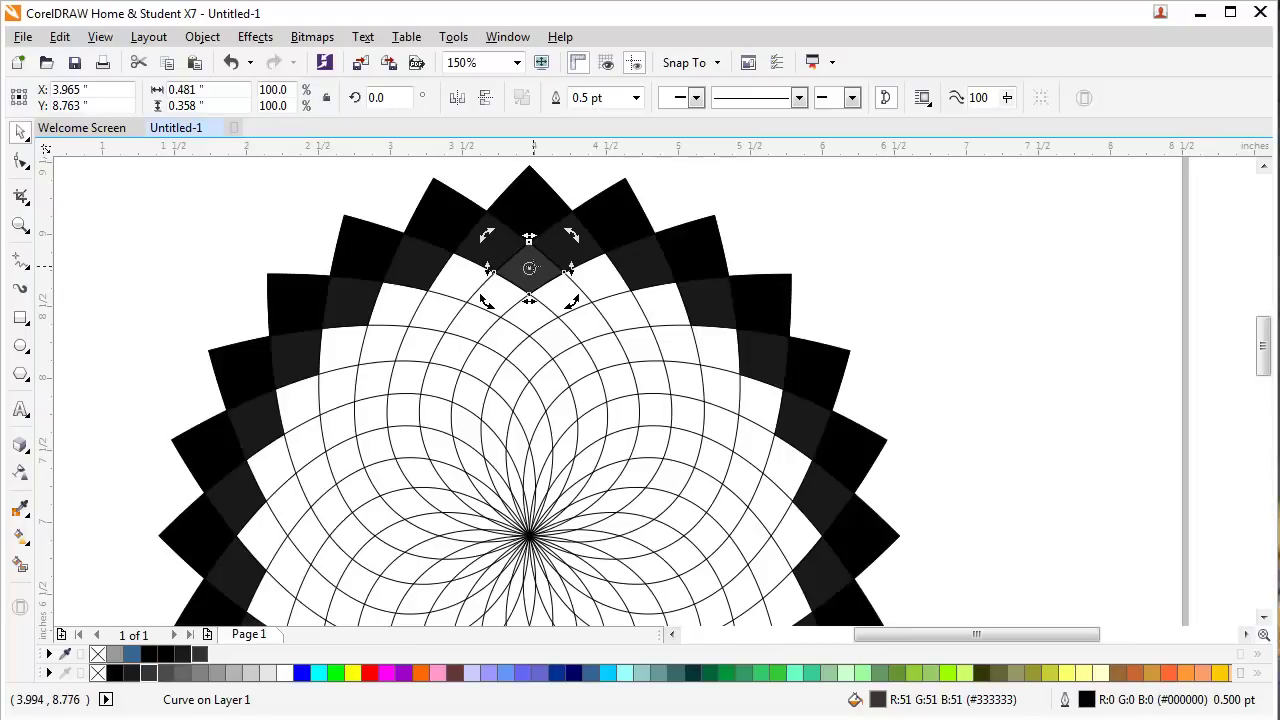
drag(529, 268, 531, 535)
drag(571, 234, 716, 395)
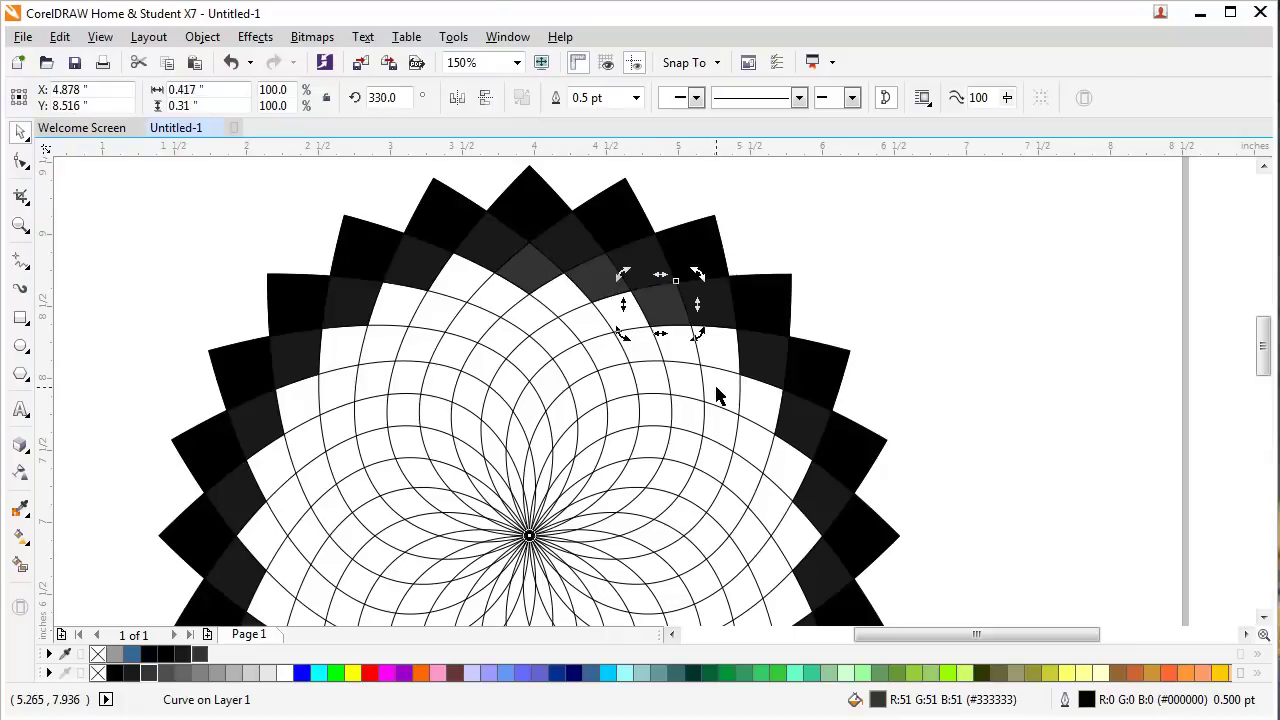
Repeat the rotated #333333 cell copy until the third ring around the flower is filled
key(ctrl+r)
key(ctrl+r)
key(ctrl+r)
key(ctrl+r)
key(ctrl+r)
key(ctrl+r)
key(ctrl+r)
key(ctrl+r)
key(ctrl+r)
key(ctrl+r)
key(ctrl+r)
key(ctrl+r)
key(ctrl+r)
key(ctrl+r)
key(ctrl+r)
key(ctrl+r)
key(ctrl+r)
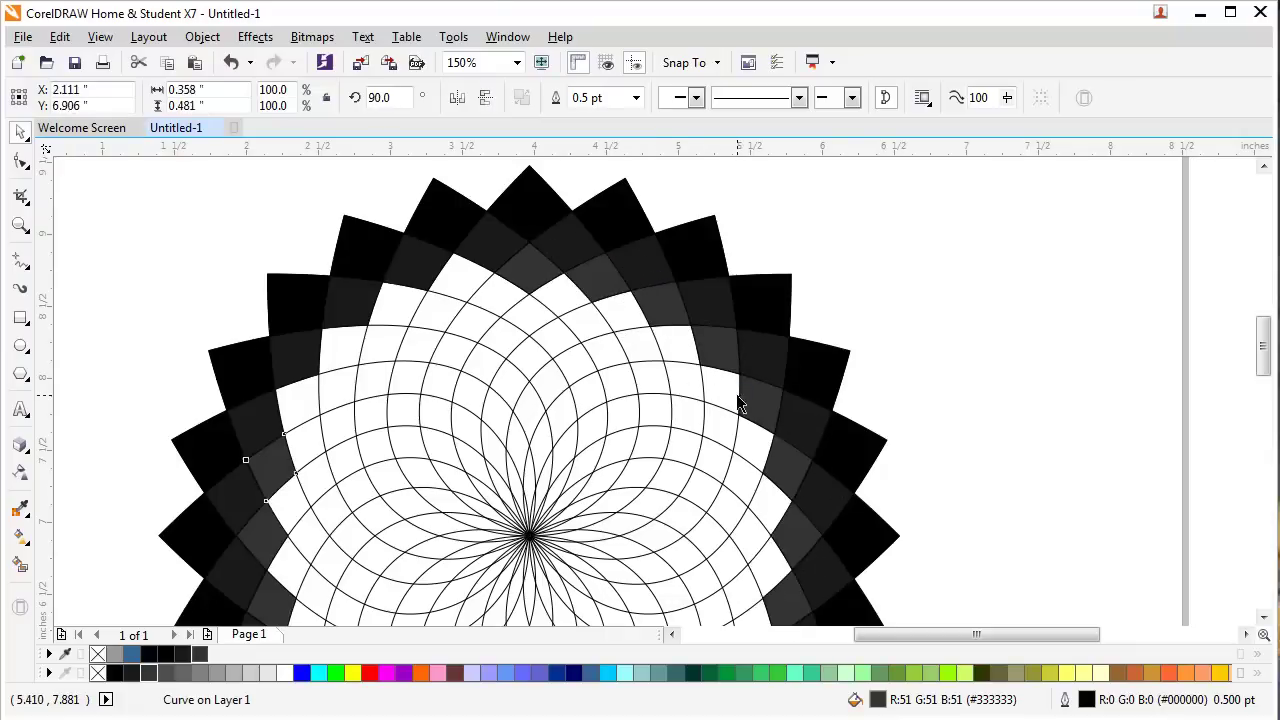
key(ctrl+r)
key(ctrl+r)
key(ctrl+r)
key(ctrl+r)
key(ctrl+r)
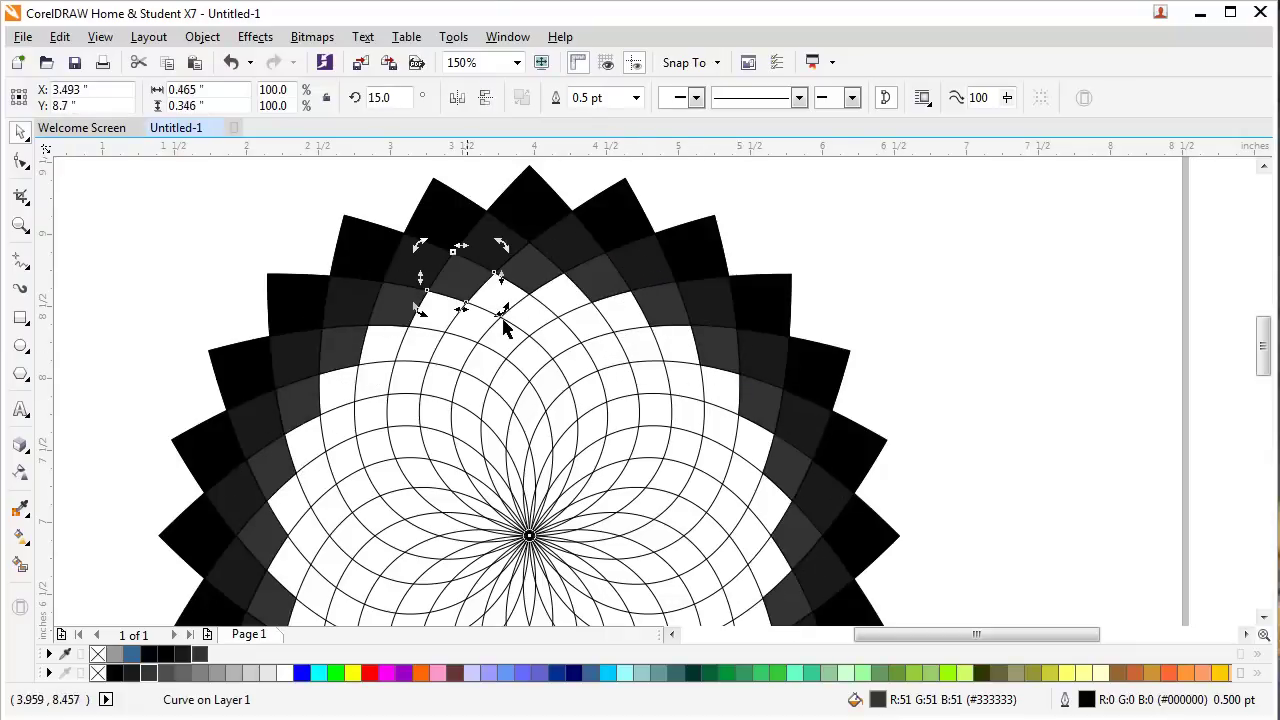
Create a Smart Fill shape in the fourth-row cell just left of the flower's top axis and recolour it to grey #4D4D4D
click(20, 565)
click(523, 298)
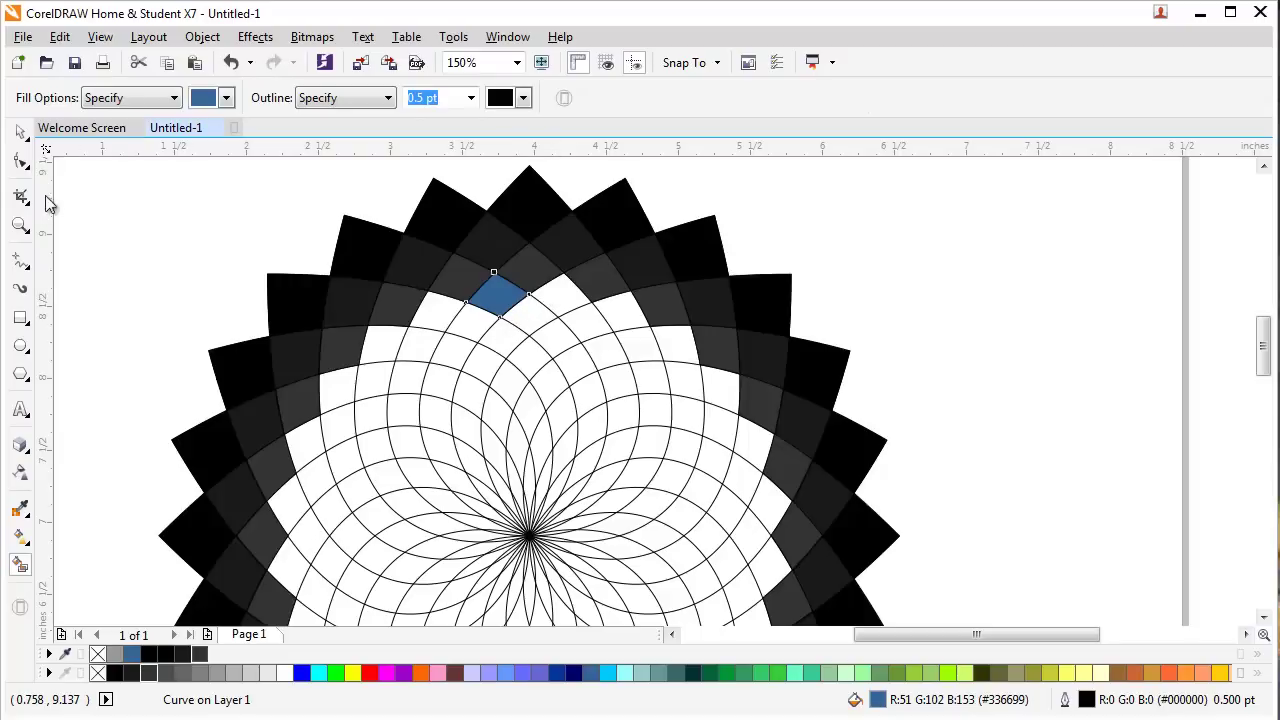
click(20, 131)
click(165, 672)
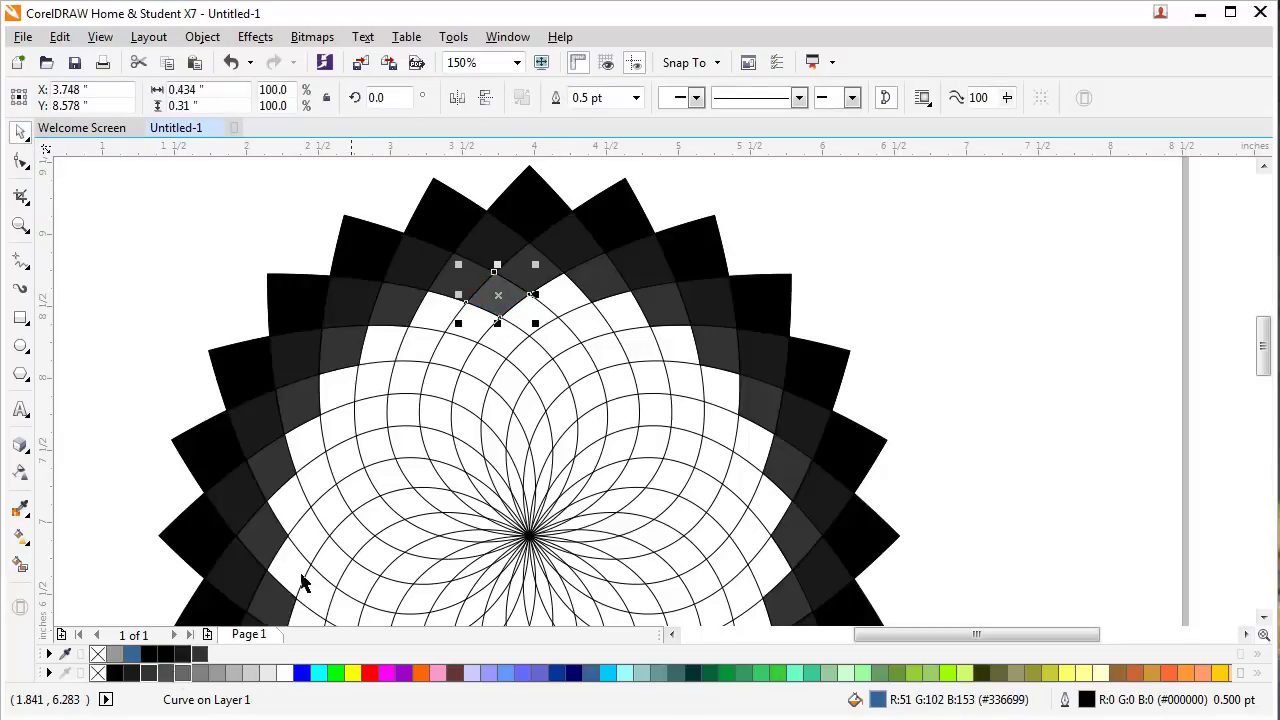
Copy the #4D4D4D cell around the flower's centre in 15-degree clockwise rotations to fill the fourth ring
click(510, 283)
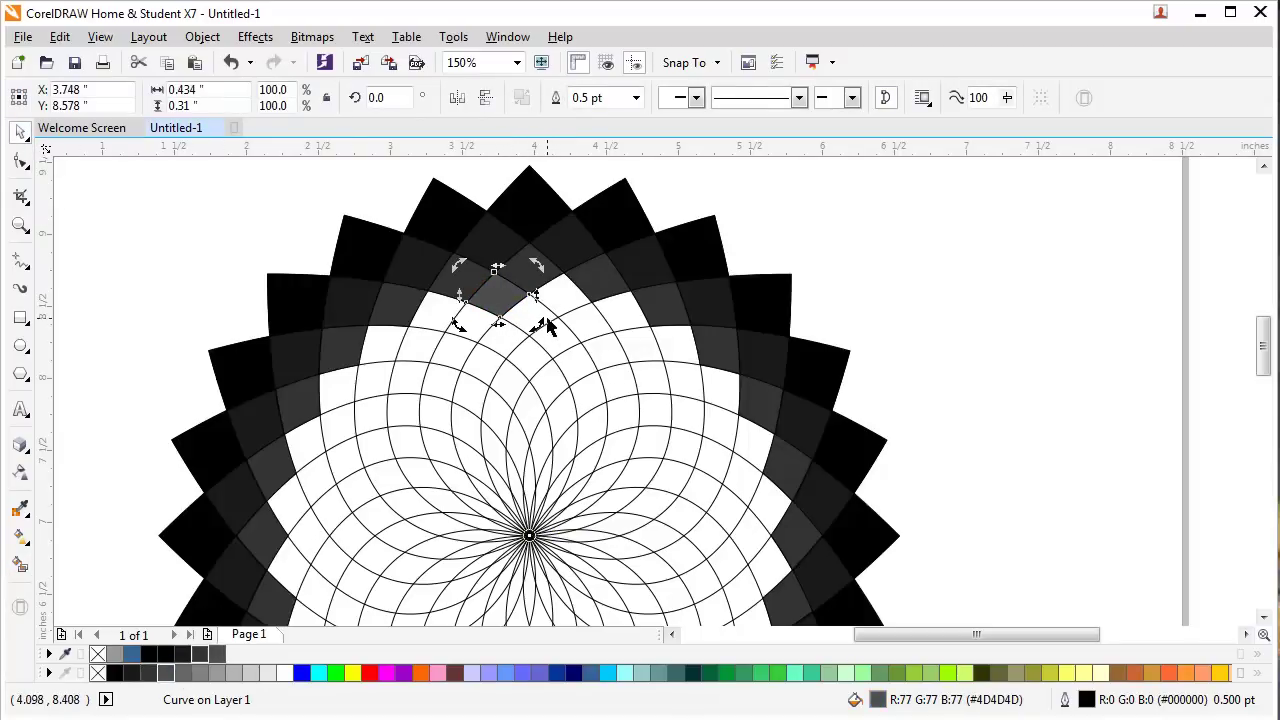
drag(537, 268, 738, 354)
key(ctrl+r)
key(ctrl+r)
key(ctrl+r)
key(ctrl+r)
key(ctrl+r)
key(ctrl+r)
key(ctrl+r)
key(ctrl+r)
key(ctrl+r)
key(ctrl+r)
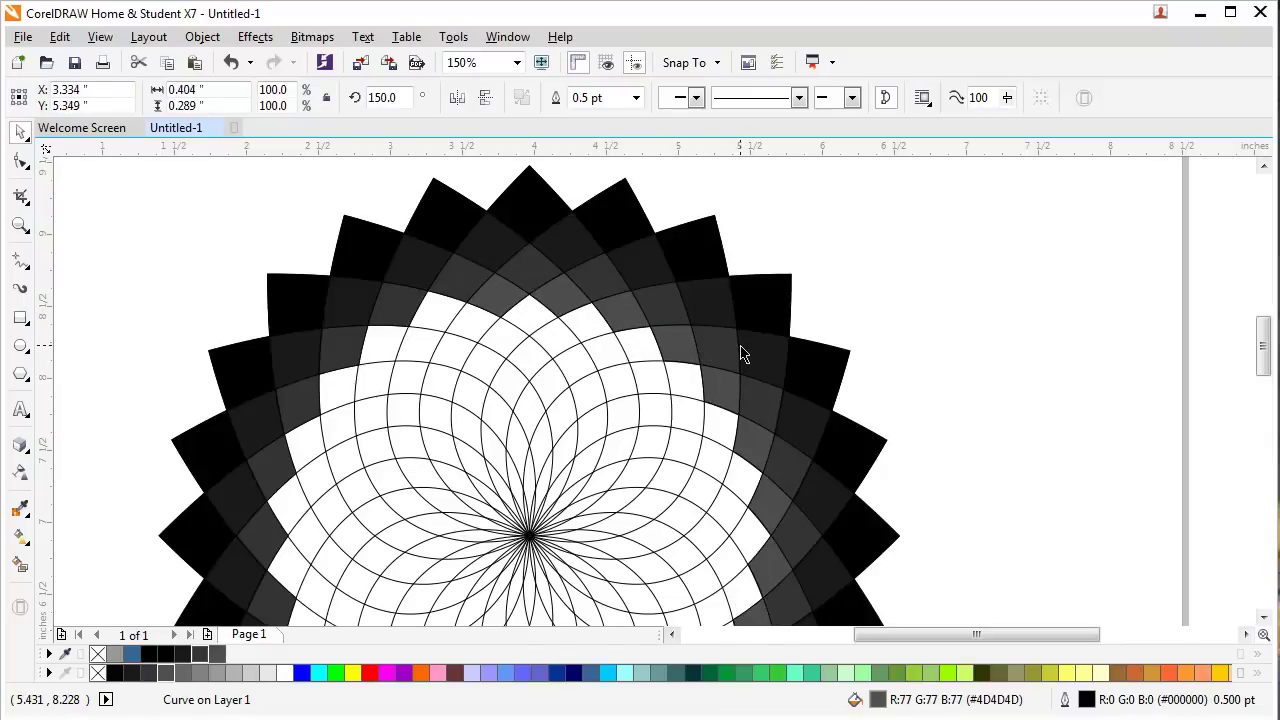
key(ctrl+r)
key(ctrl+r)
key(ctrl+r)
key(ctrl+r)
key(ctrl+r)
key(ctrl+r)
key(ctrl+r)
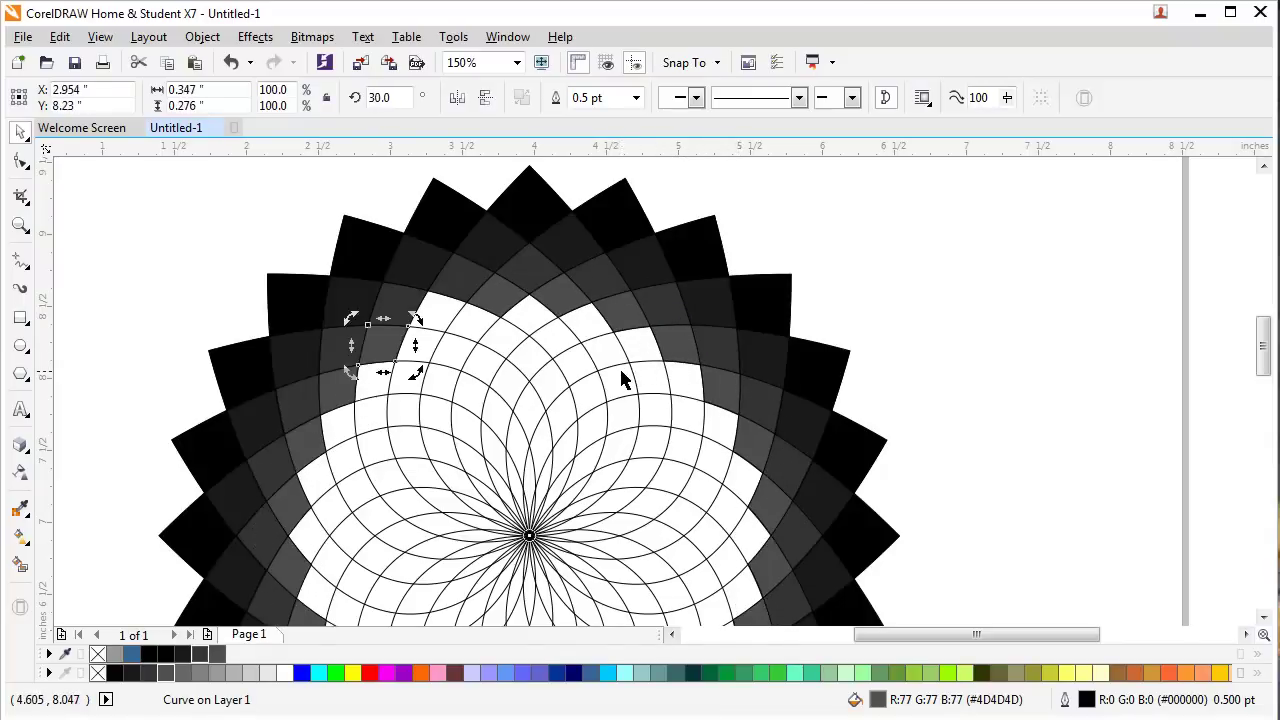
Create a Smart Fill shape in the fifth-row cell at the flower's top and move its rotation centre to the flower's centre
click(20, 565)
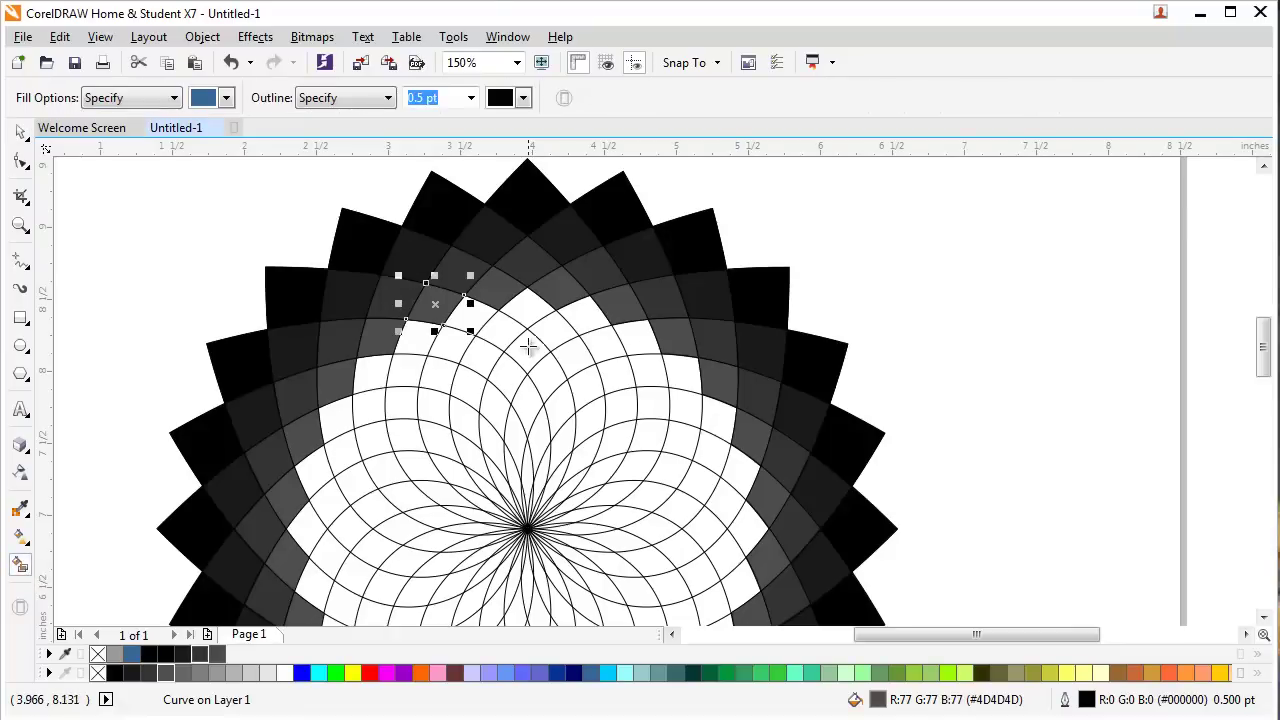
click(528, 315)
click(20, 131)
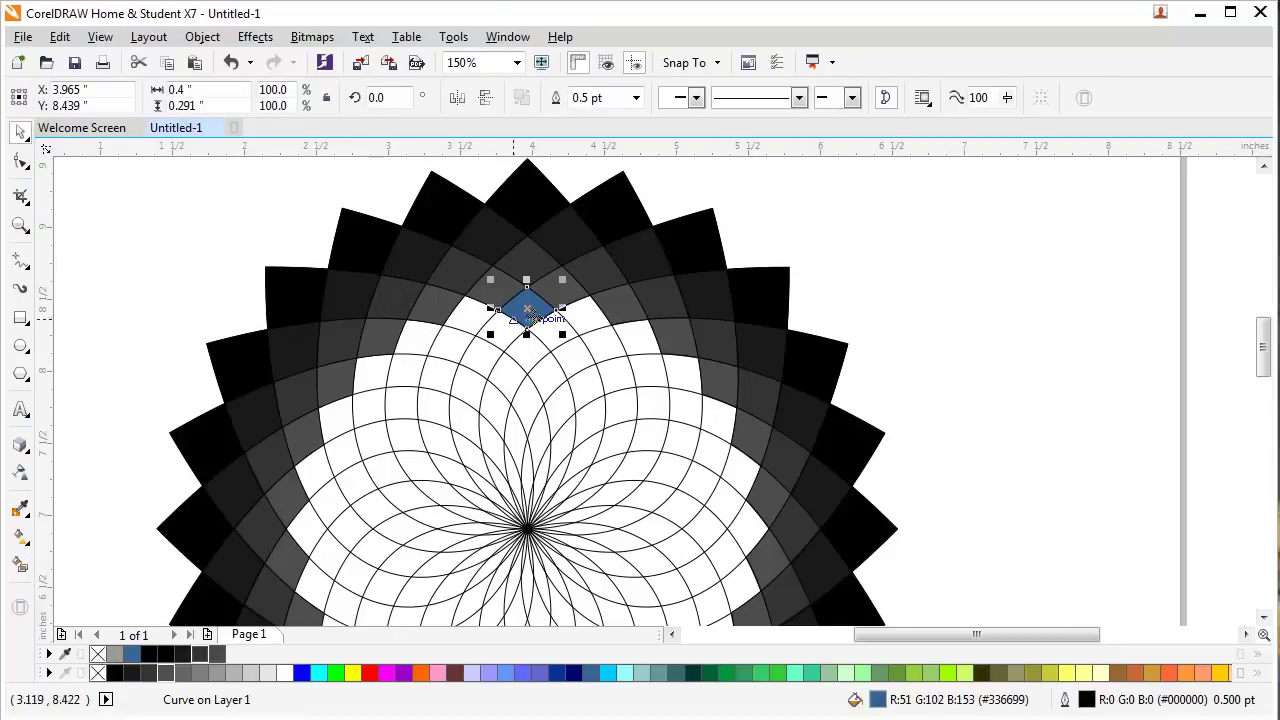
click(527, 308)
drag(527, 308, 527, 528)
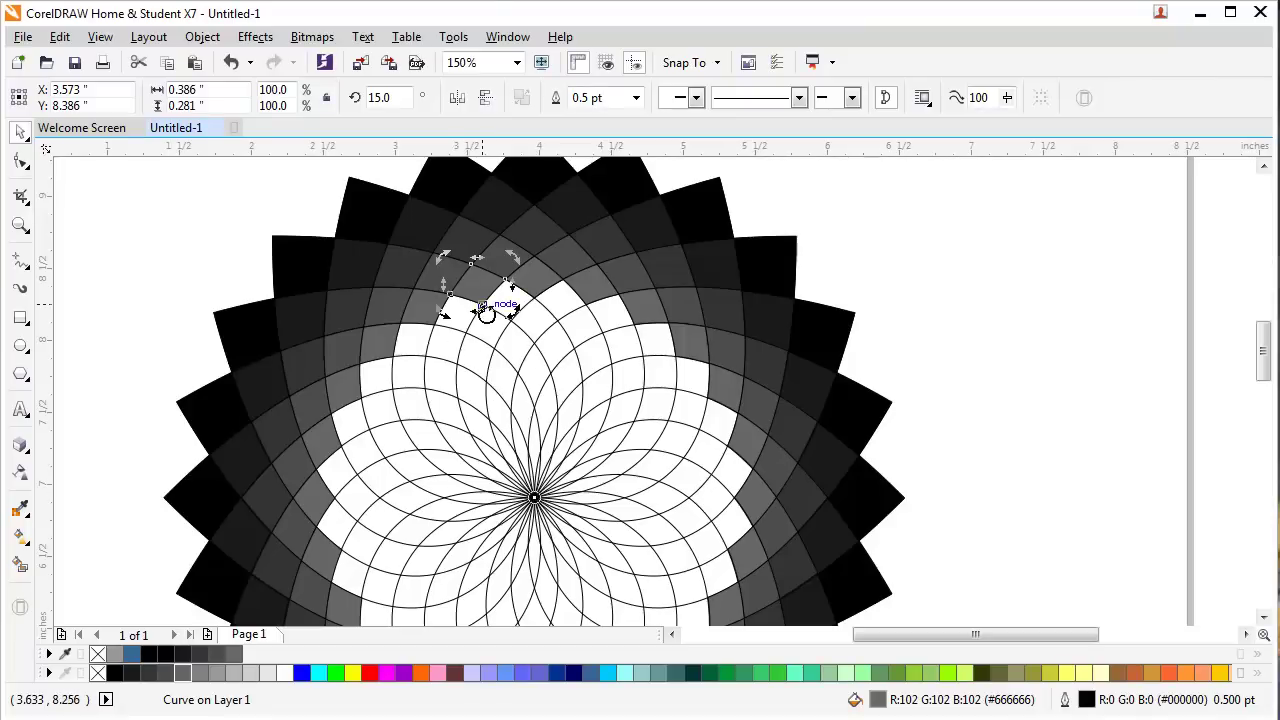
Create a Smart Fill shape in the sixth-row cell just left of the flower's top axis and recolour it to grey #808080
click(20, 563)
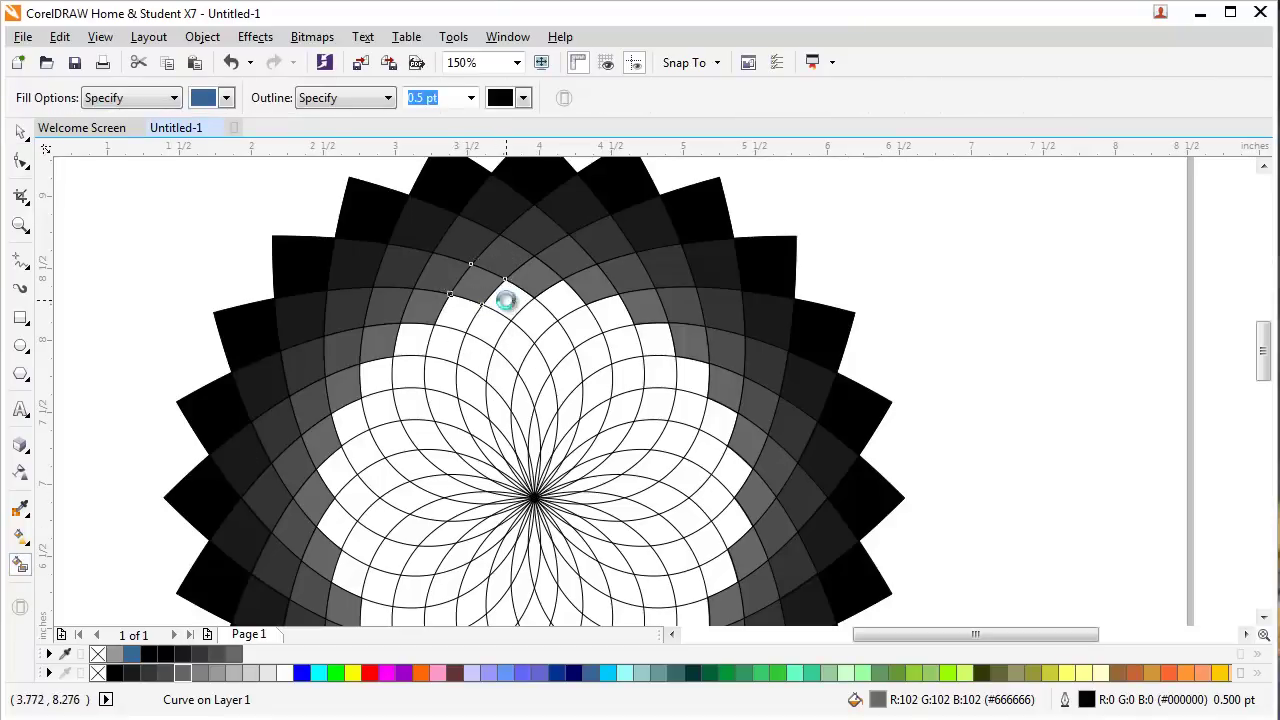
click(504, 298)
click(22, 132)
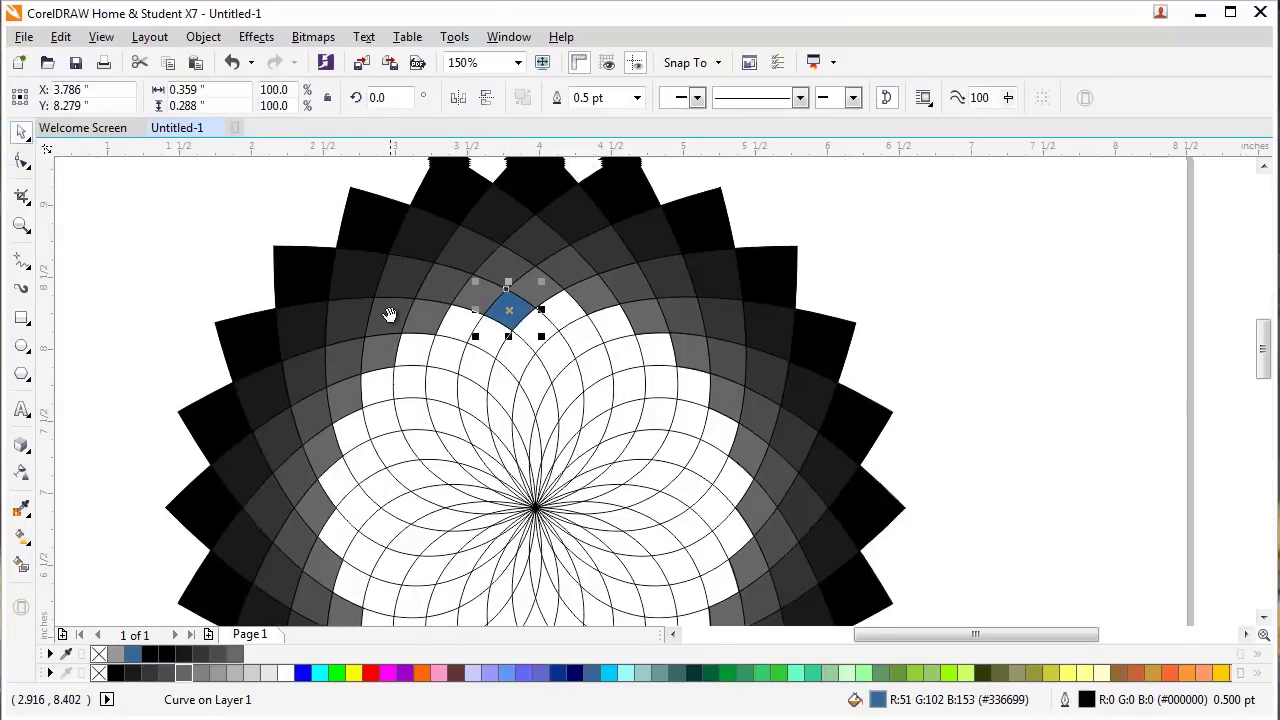
scroll(500, 277, up, 2)
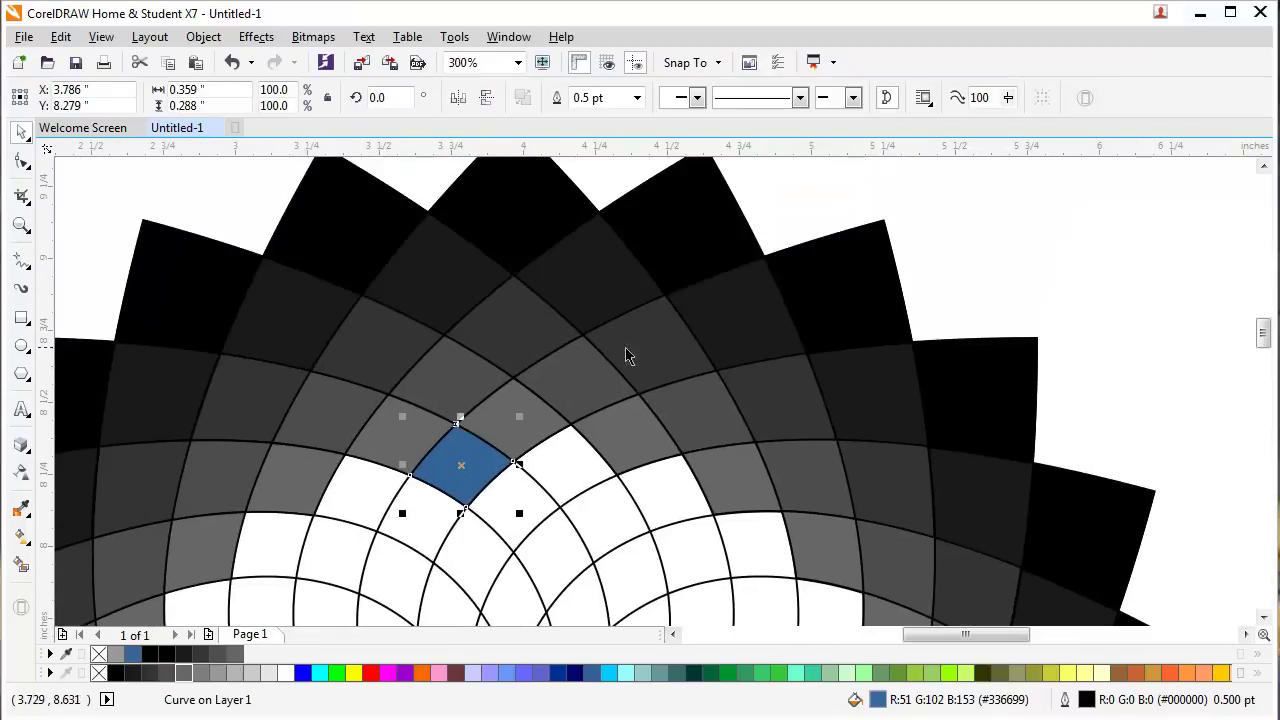
click(205, 672)
scroll(530, 370, down, 2)
click(507, 346)
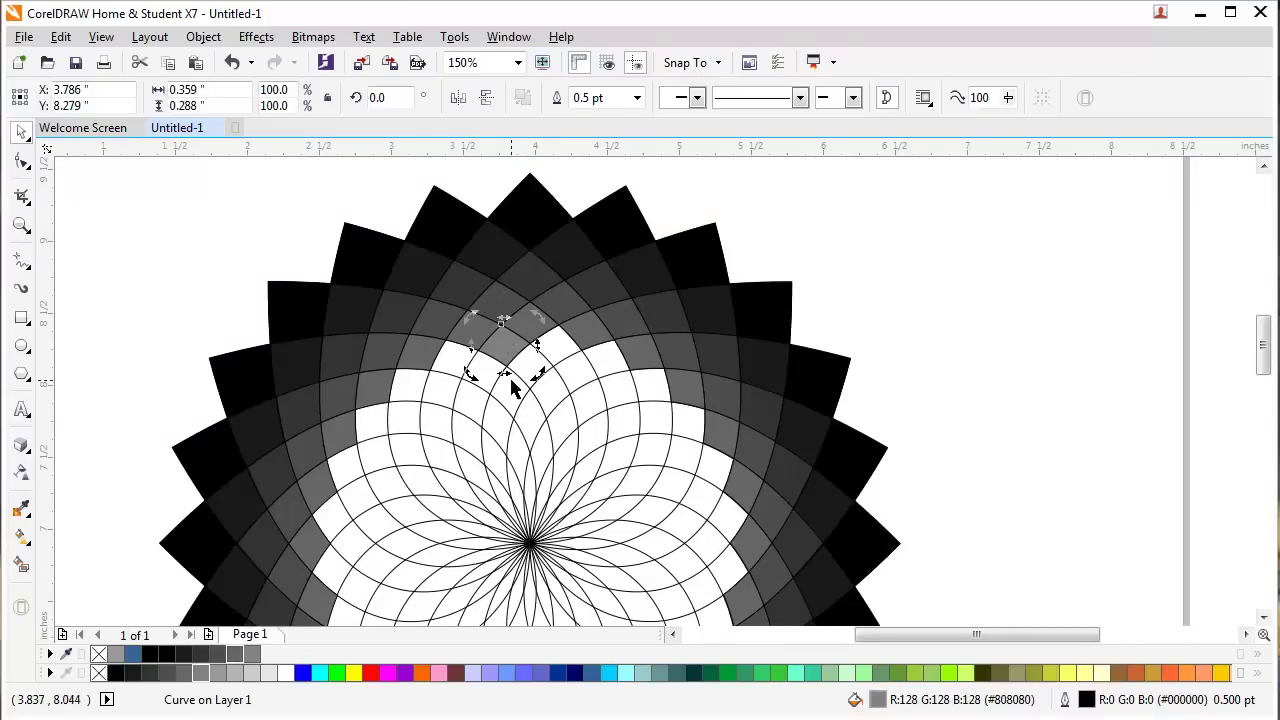
scroll(500, 324, up, 2)
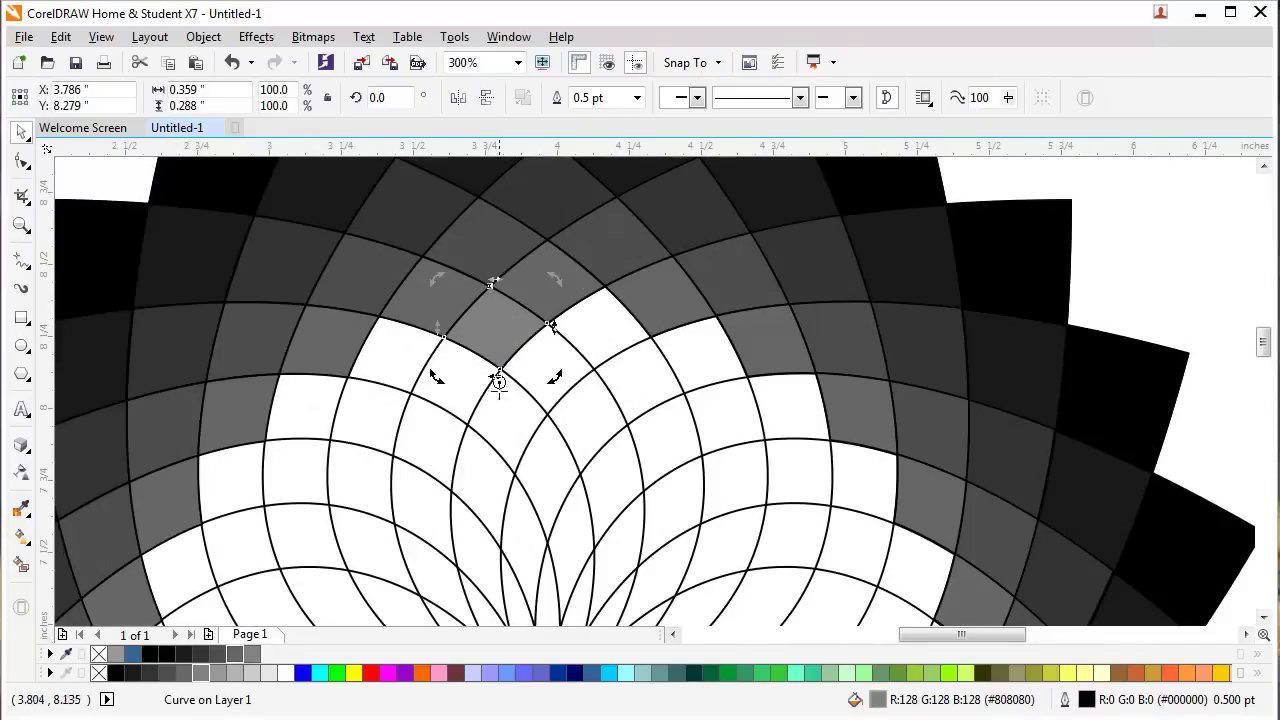
scroll(466, 268, down, 2)
scroll(464, 266, up, 2)
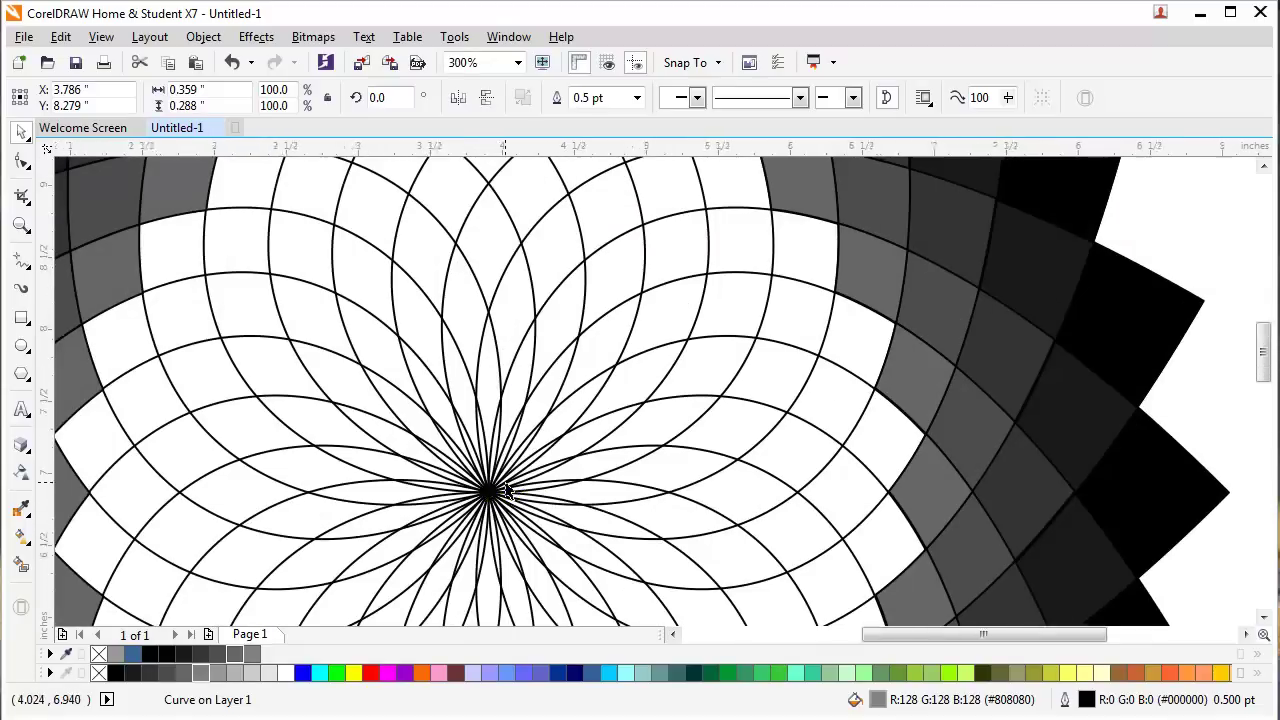
scroll(488, 491, down, 2)
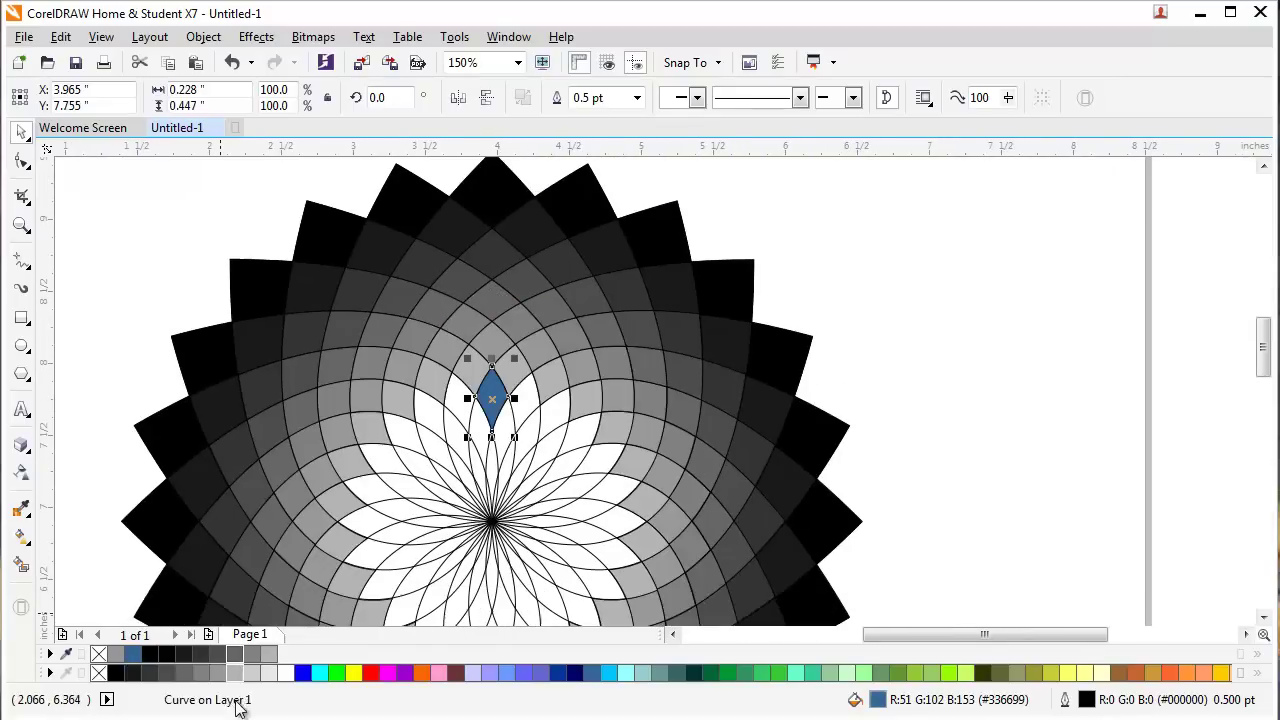
Recolour the blue inner diamond cell to light grey #CCCCCC and move its rotation centre to the flower's centre
click(251, 672)
click(499, 396)
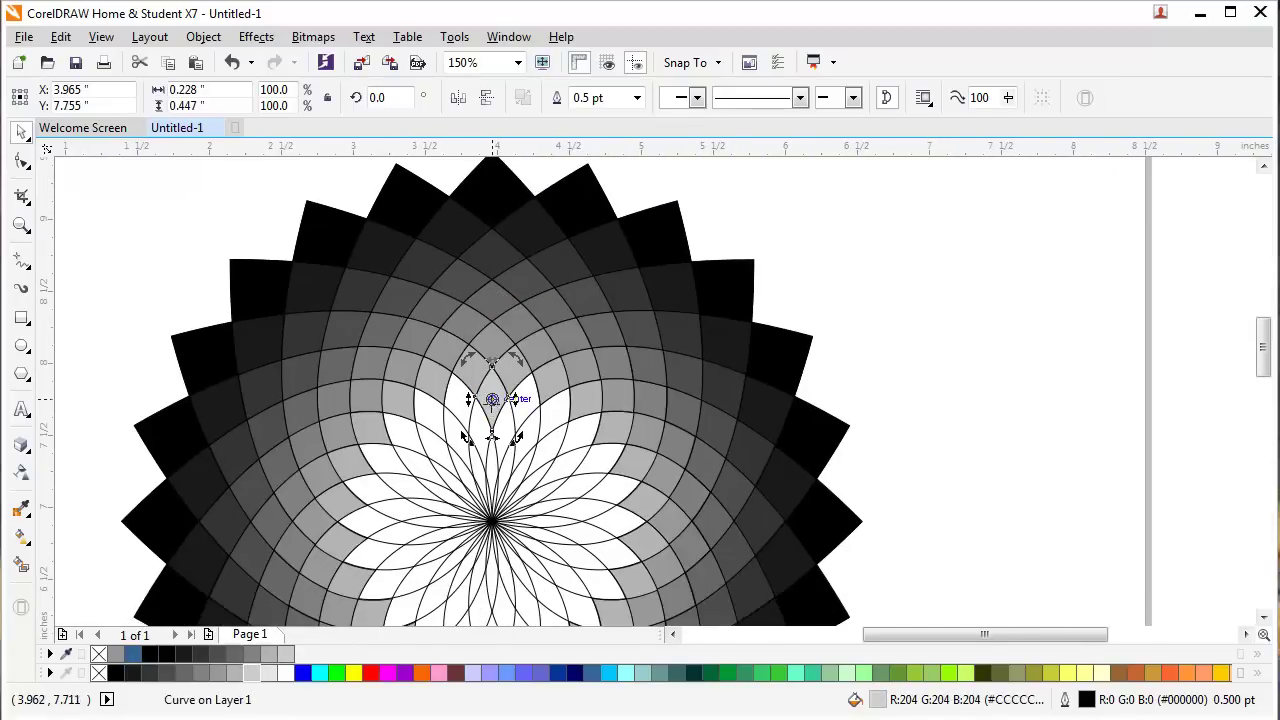
drag(490, 399, 491, 521)
drag(516, 358, 534, 383)
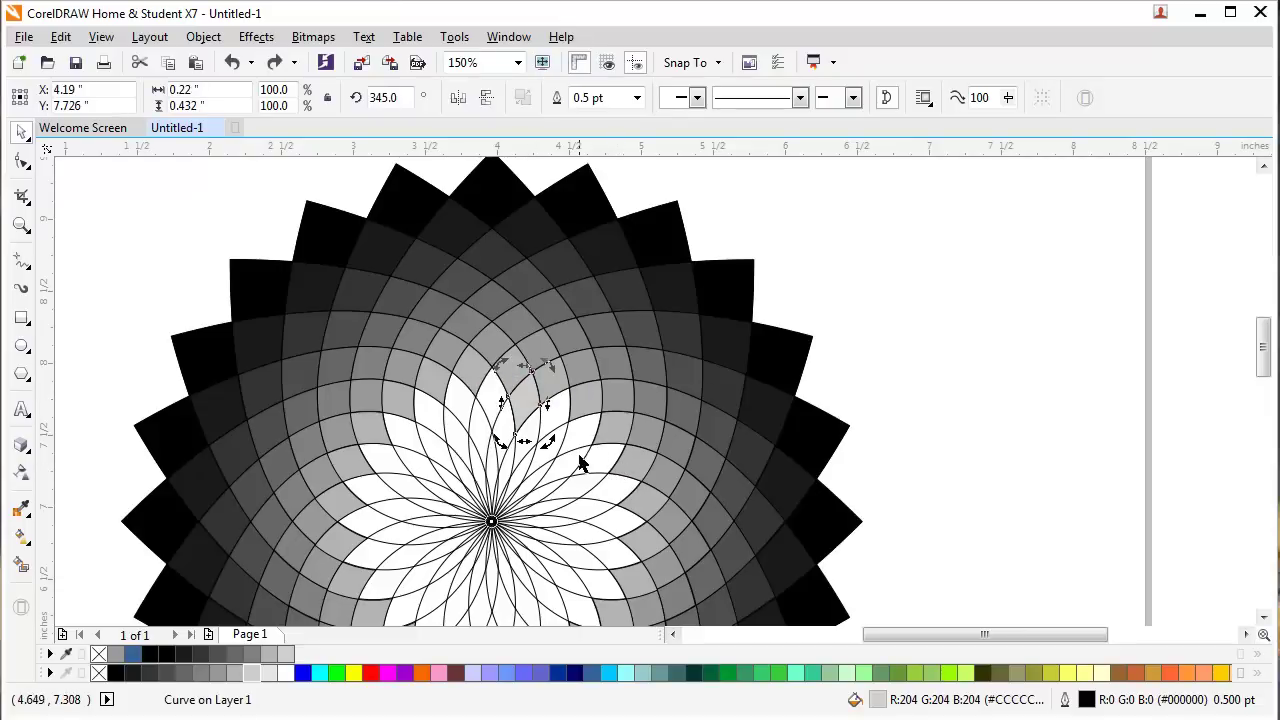
scroll(634, 417, down, 2)
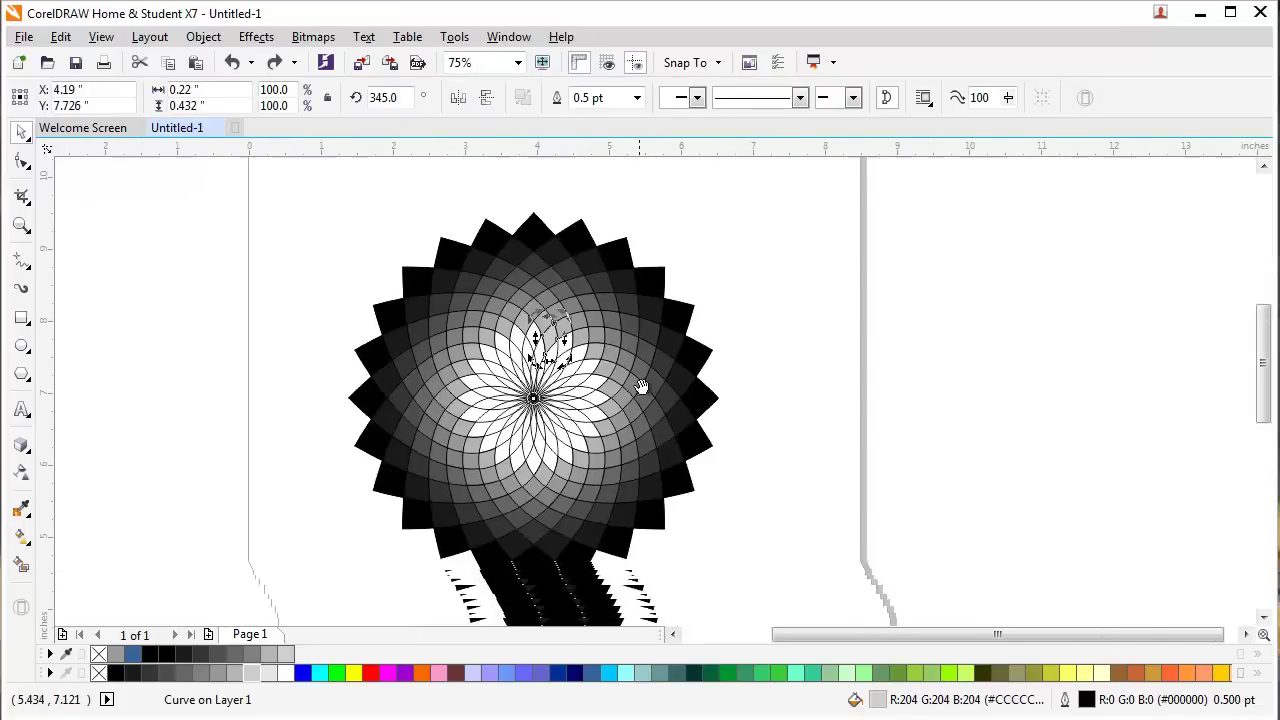
scroll(548, 340, up, 2)
scroll(565, 362, up, 1)
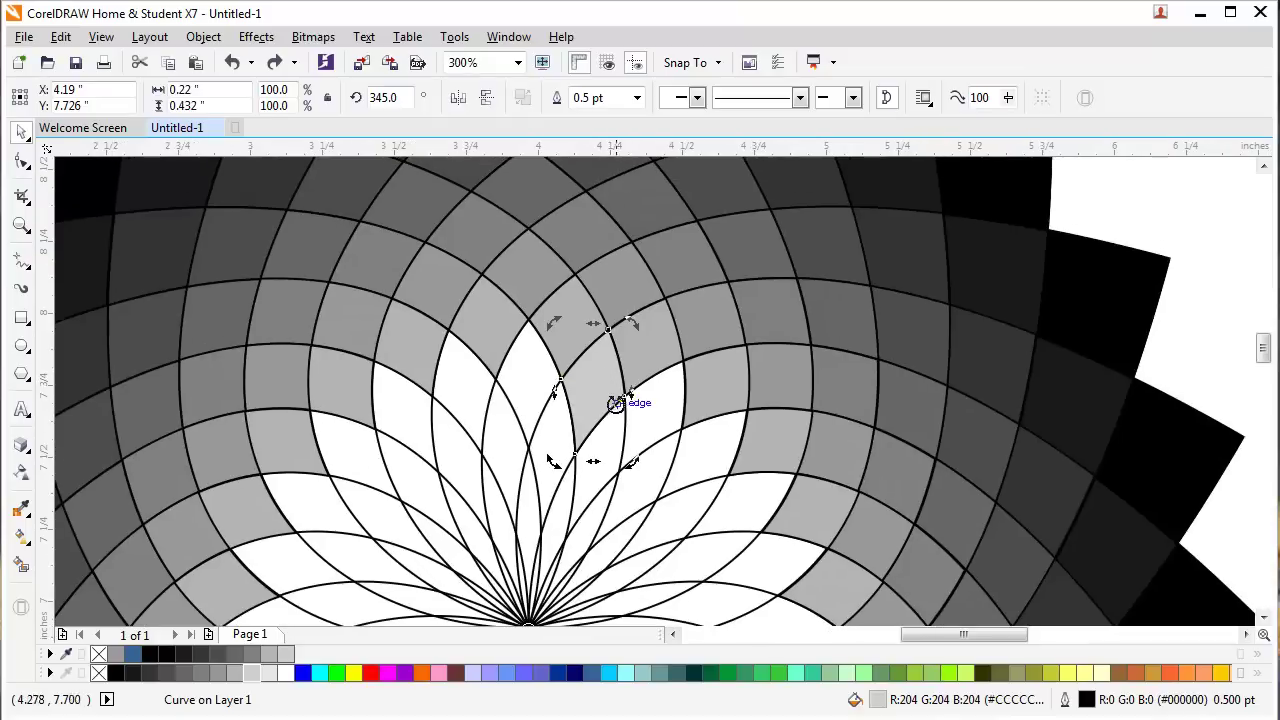
key(ctrl+z)
Create a copy of the light grey #CCCCCC cell rotated 15 degrees clockwise around the flower's centre
click(544, 393)
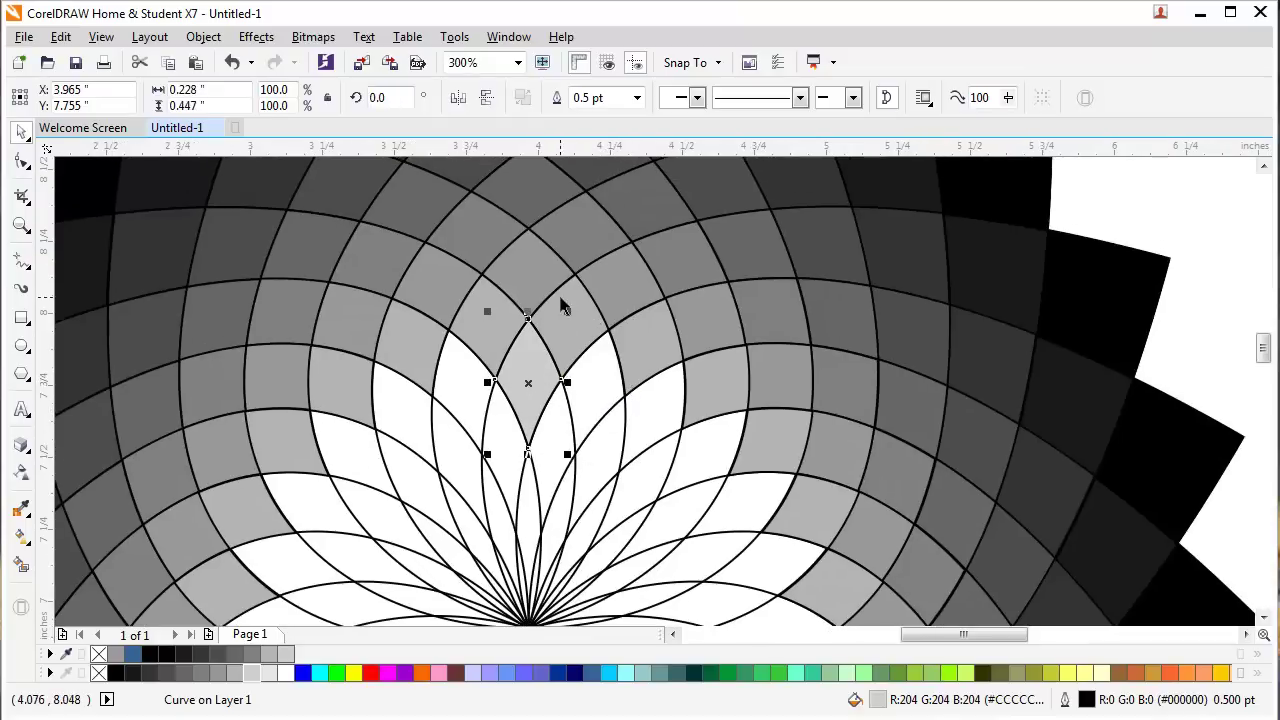
drag(566, 314, 680, 355)
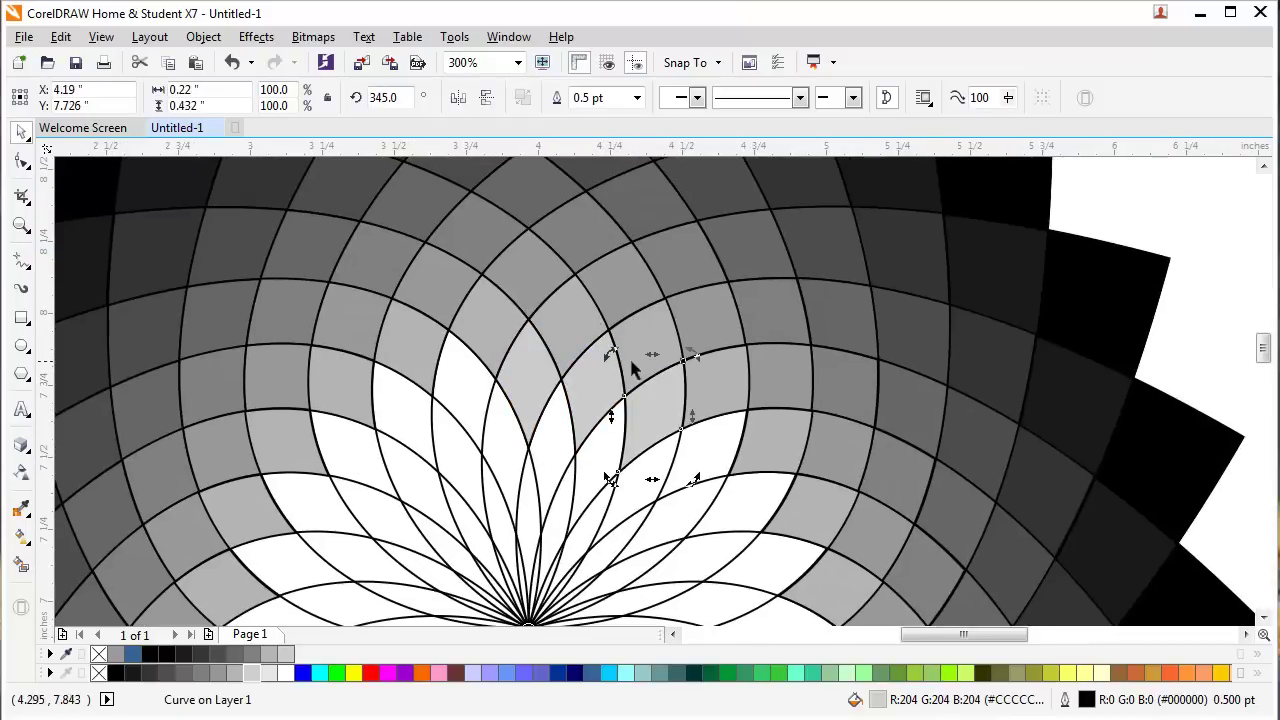
Repeat the 15-degree rotated copy of the light grey #CCCCCC cell until its ring around the flower's centre is complete
scroll(653, 375, down, 1)
key(ctrl+r)
key(ctrl+r)
key(ctrl+r)
key(ctrl+r)
key(ctrl+r)
key(ctrl+r)
key(ctrl+r)
key(ctrl+r)
key(ctrl+r)
key(ctrl+r)
key(ctrl+r)
key(ctrl+r)
key(ctrl+r)
key(ctrl+r)
key(ctrl+r)
key(ctrl+r)
key(ctrl+r)
key(ctrl+r)
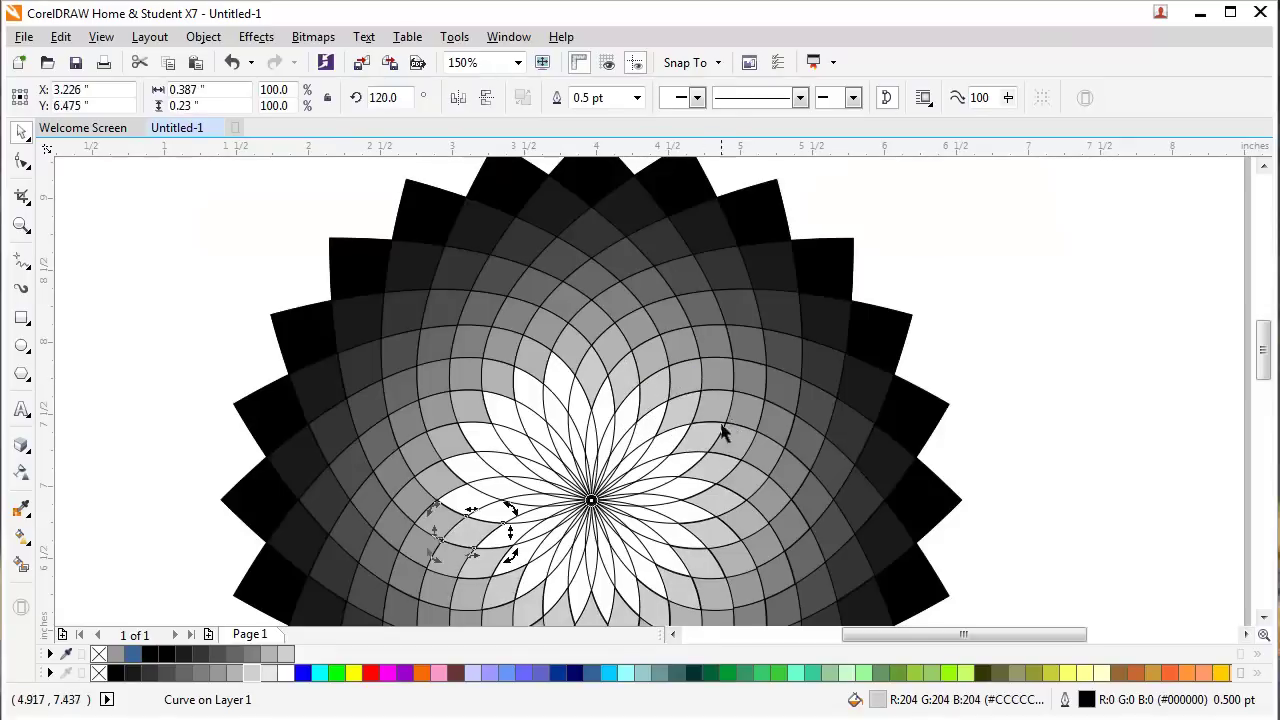
key(Tab)
key(Tab)
key(Tab)
key(Tab)
Create a Smart Fill shape in a cell just inside the #CCCCCC ring, recolour it #E6E6E6 and centre its rotation on the flower
scroll(609, 503, up, 1)
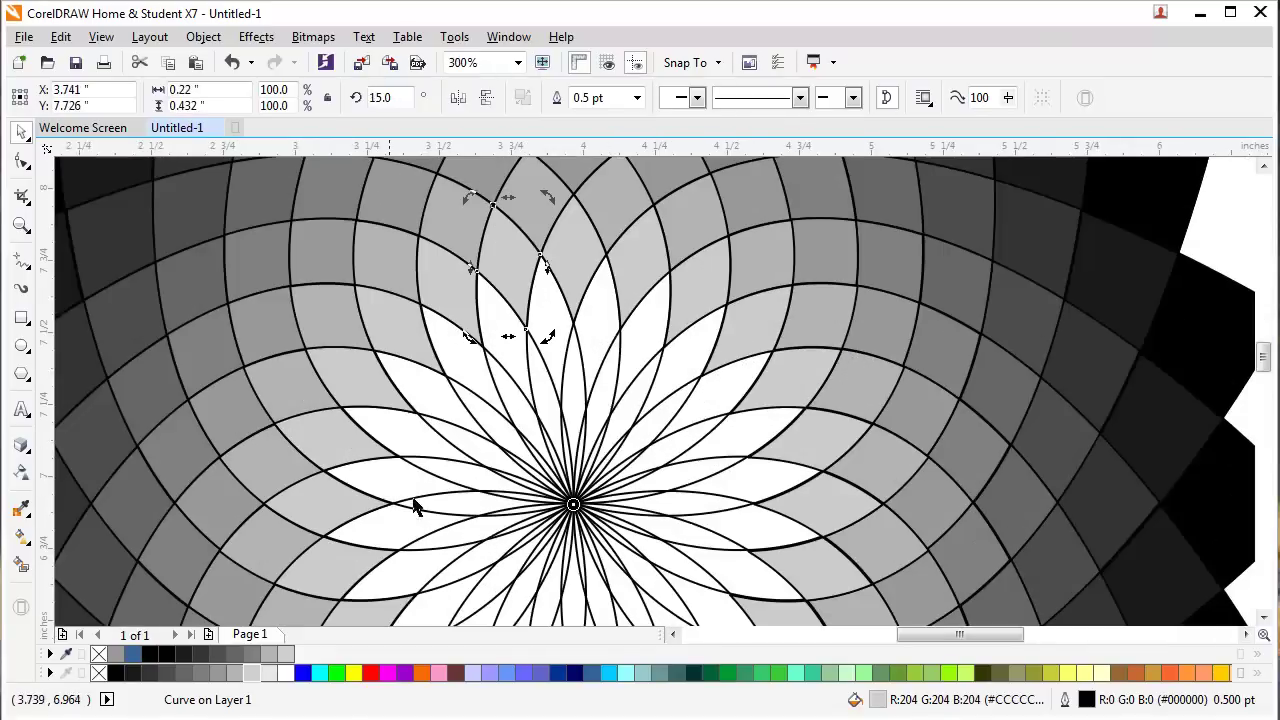
click(21, 563)
click(555, 330)
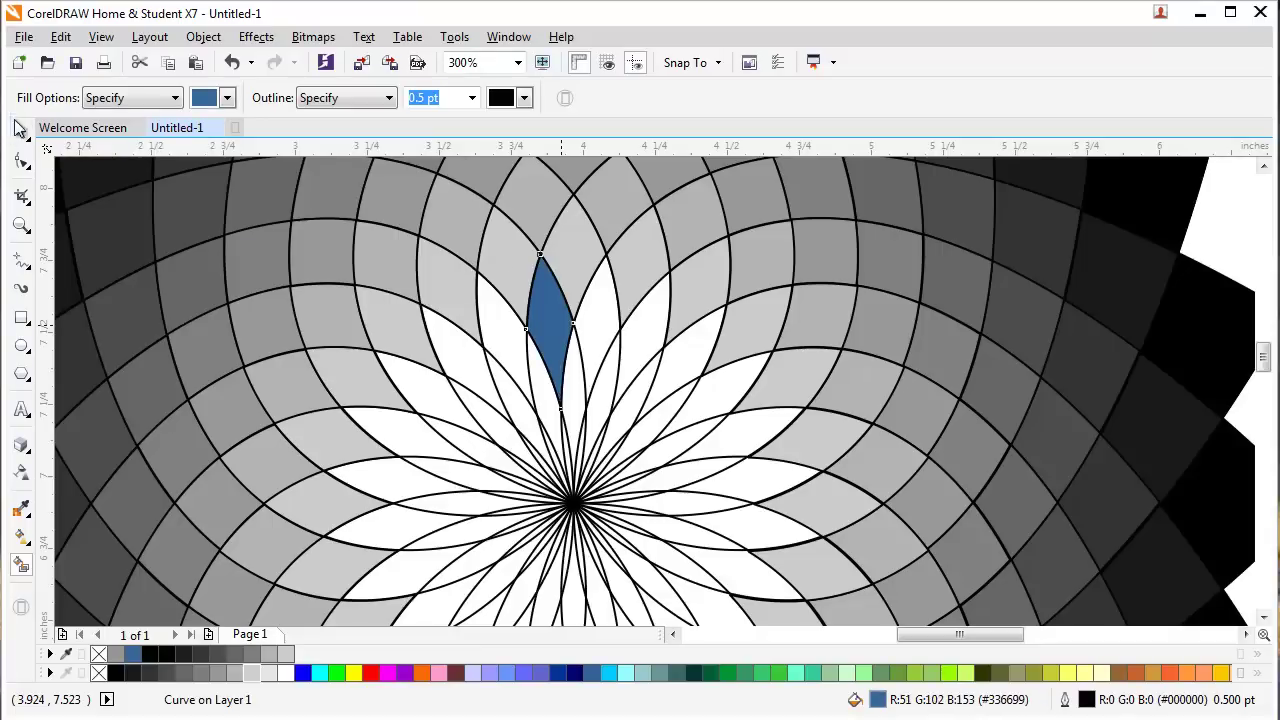
click(21, 131)
click(267, 672)
click(548, 332)
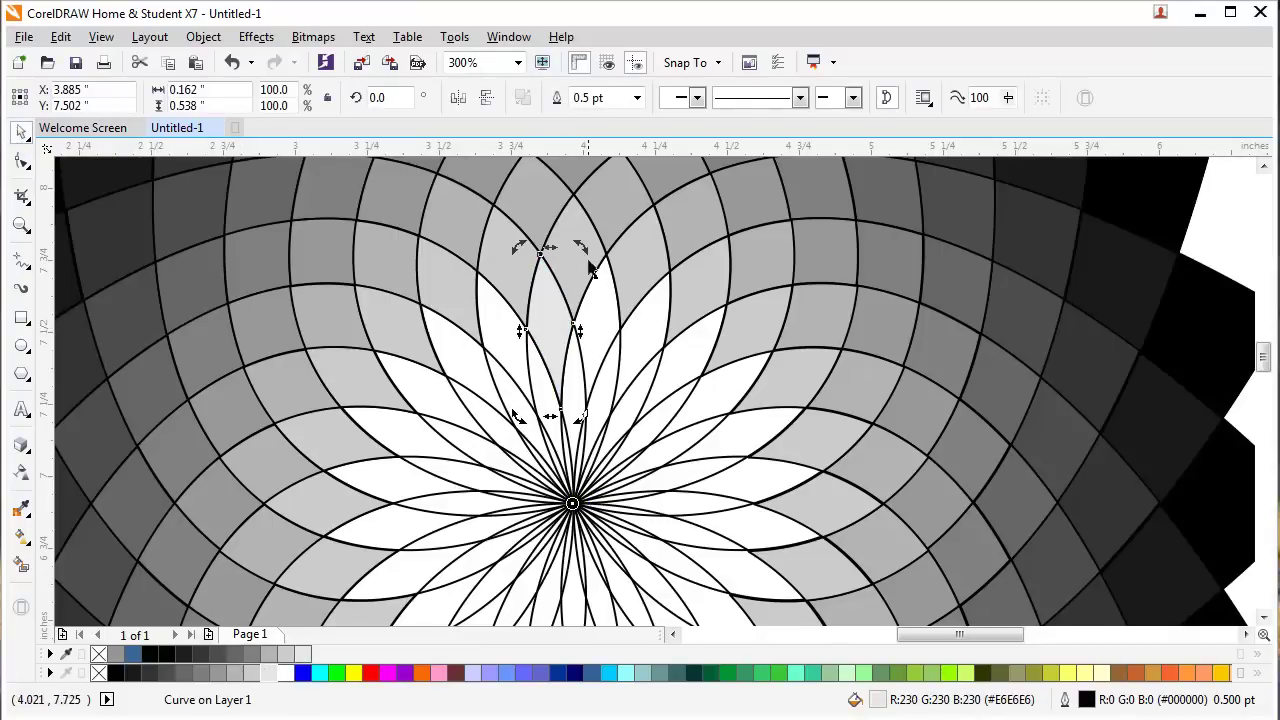
Fill the innermost ring with #E6E6E6 cell copies rotated in 15-degree steps around the flower's centre, undoing the surplus overlapping copy
drag(581, 250, 685, 408)
key(ctrl+r)
key(ctrl+r)
key(ctrl+r)
key(ctrl+r)
key(ctrl+r)
key(ctrl+r)
key(ctrl+r)
key(ctrl+r)
key(ctrl+r)
key(ctrl+r)
key(ctrl+r)
key(ctrl+r)
key(ctrl+r)
key(ctrl+r)
key(ctrl+r)
key(ctrl+r)
key(ctrl+r)
key(ctrl+r)
key(ctrl+r)
key(ctrl+r)
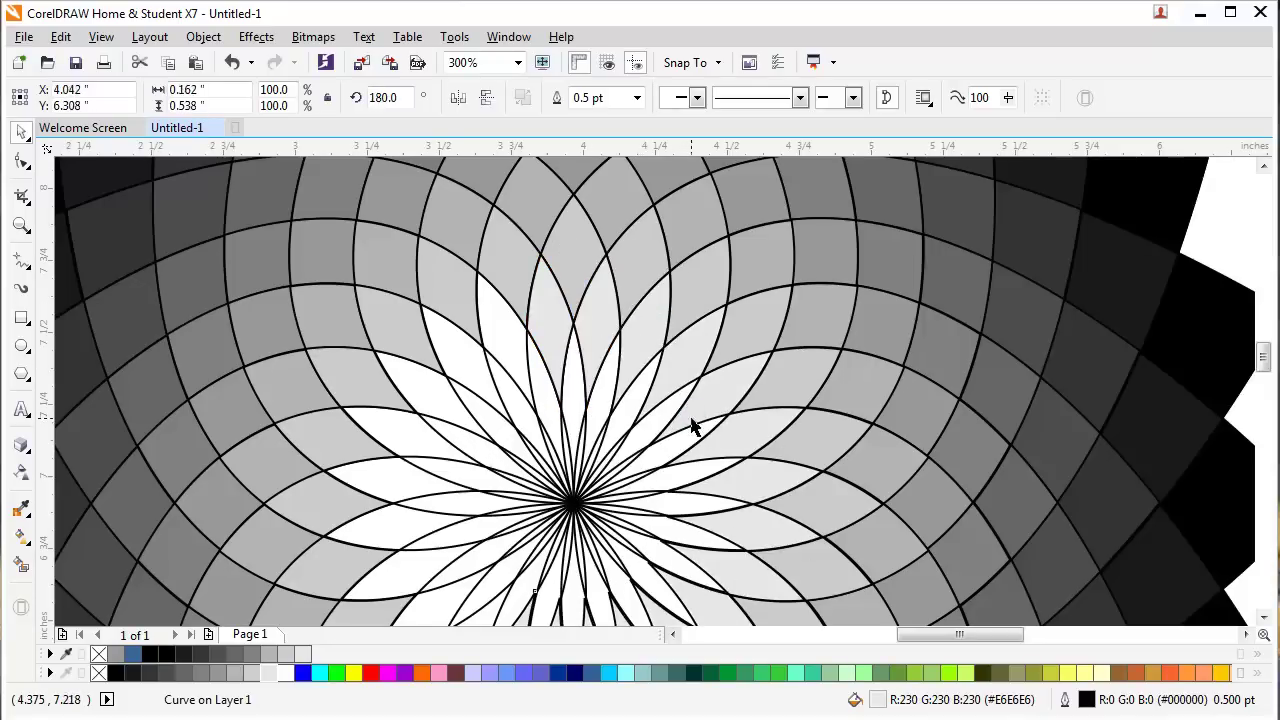
key(ctrl+r)
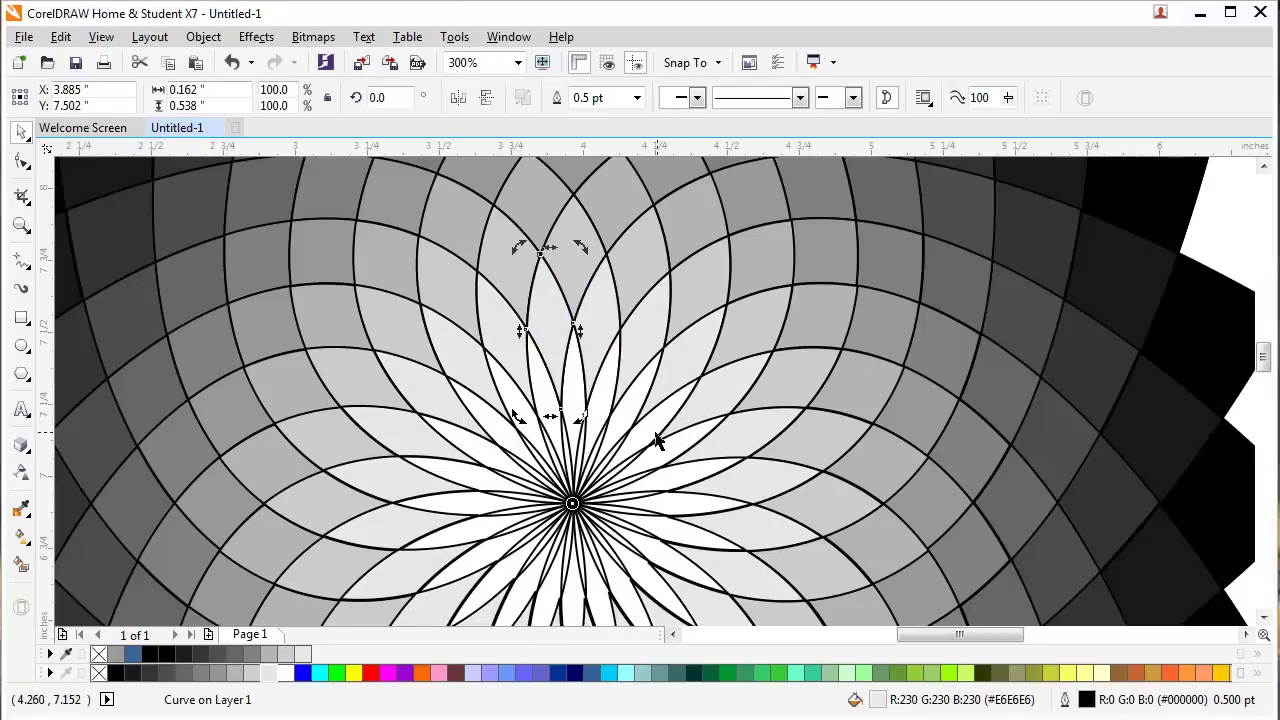
key(ctrl+z)
Unlock the group of outline curves crossing at the flower's centre and delete it, leaving only the filled cells
scroll(660, 420, down, 1)
click(920, 412)
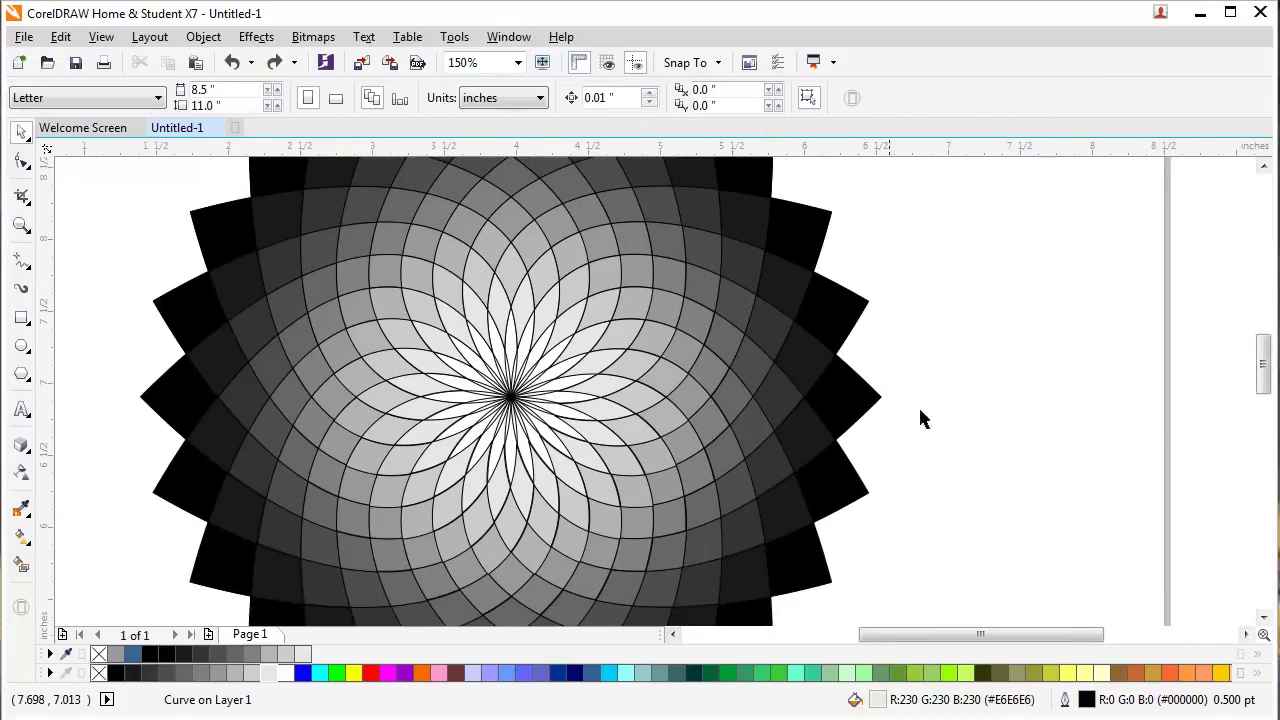
scroll(556, 404, up, 2)
right_click(488, 394)
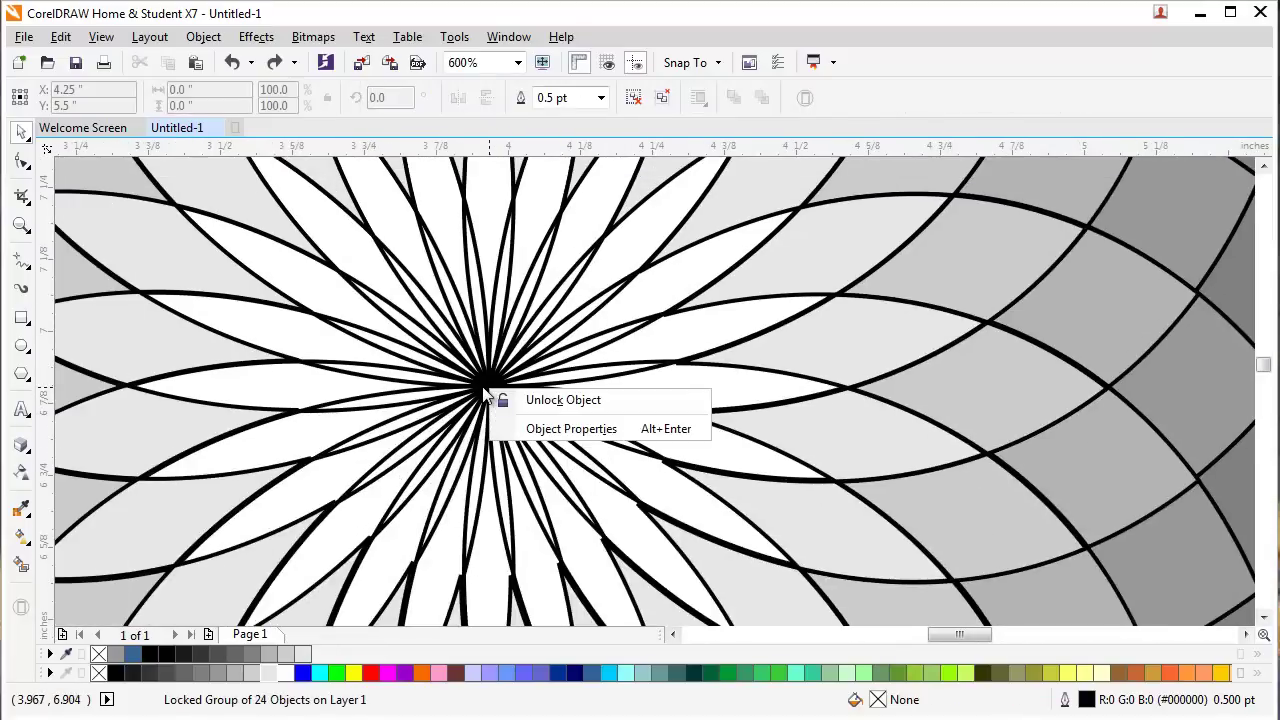
click(536, 402)
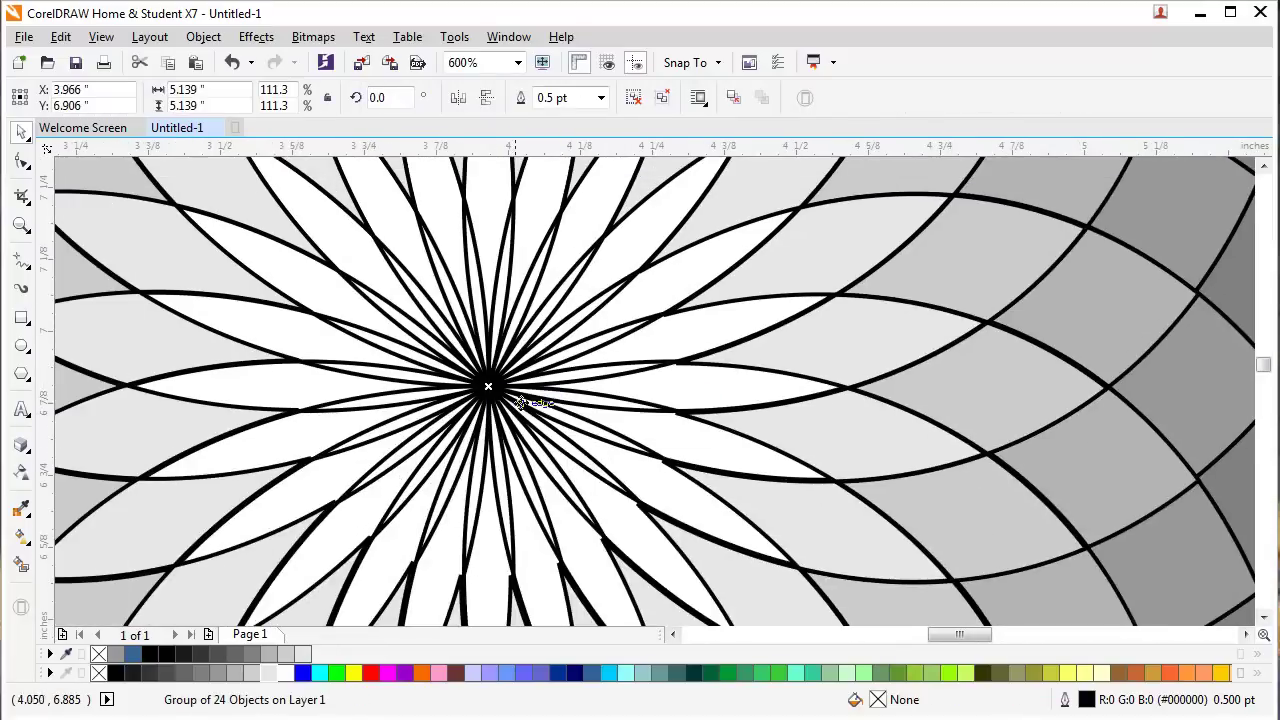
scroll(510, 398, down, 1)
click(523, 403)
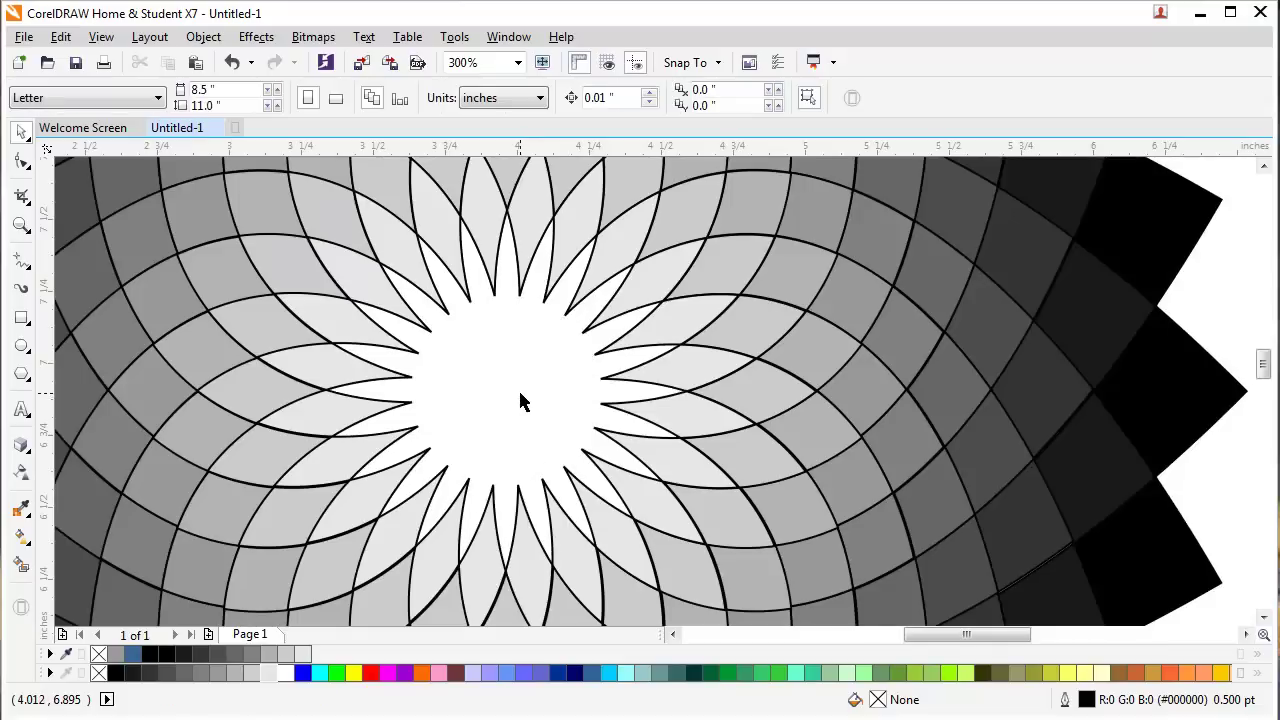
scroll(518, 397, down, 1)
scroll(535, 399, down, 1)
key(ctrl+z)
click(754, 553)
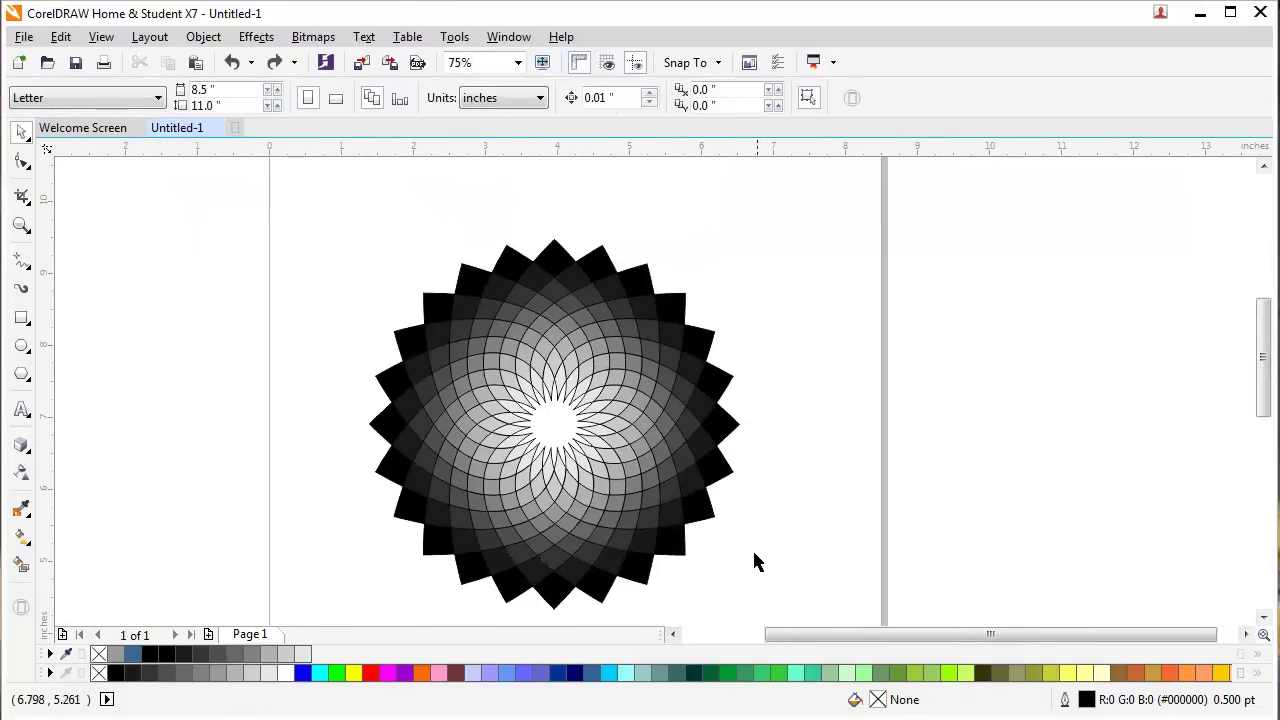
Group all the cells of the finished flower and delete the group from the page
drag(785, 610, 282, 214)
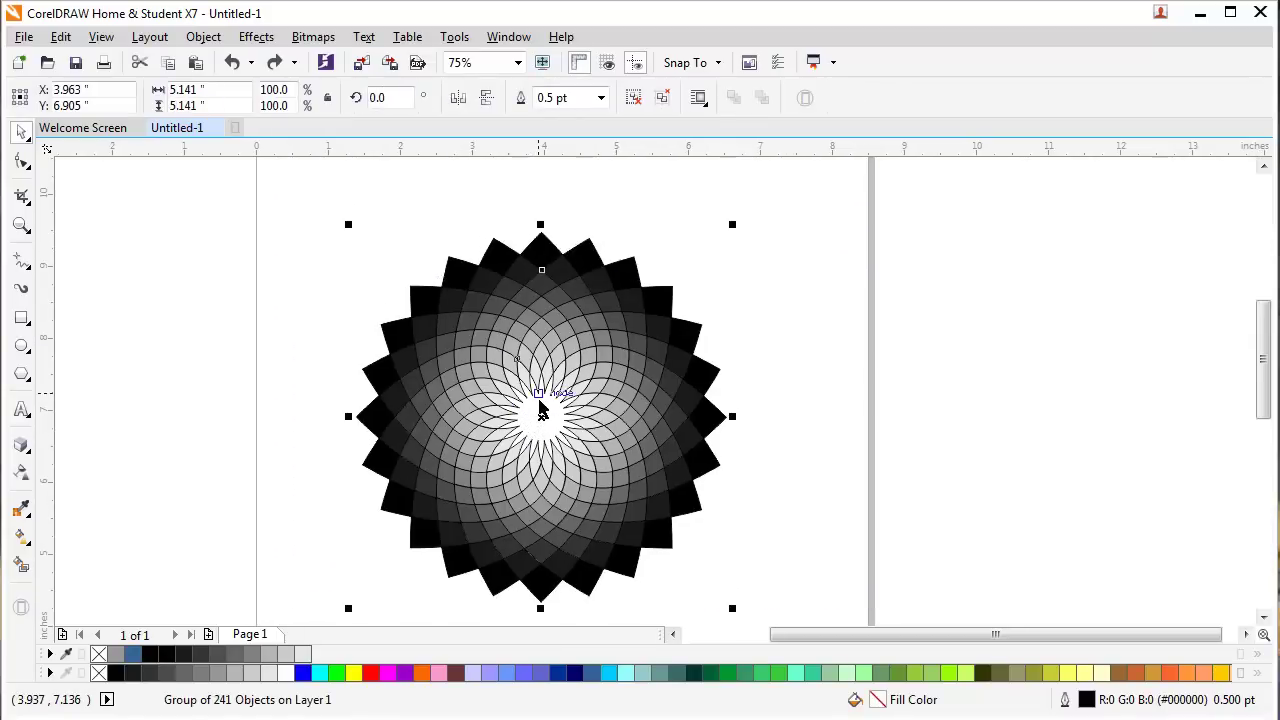
scroll(512, 480, up, 1)
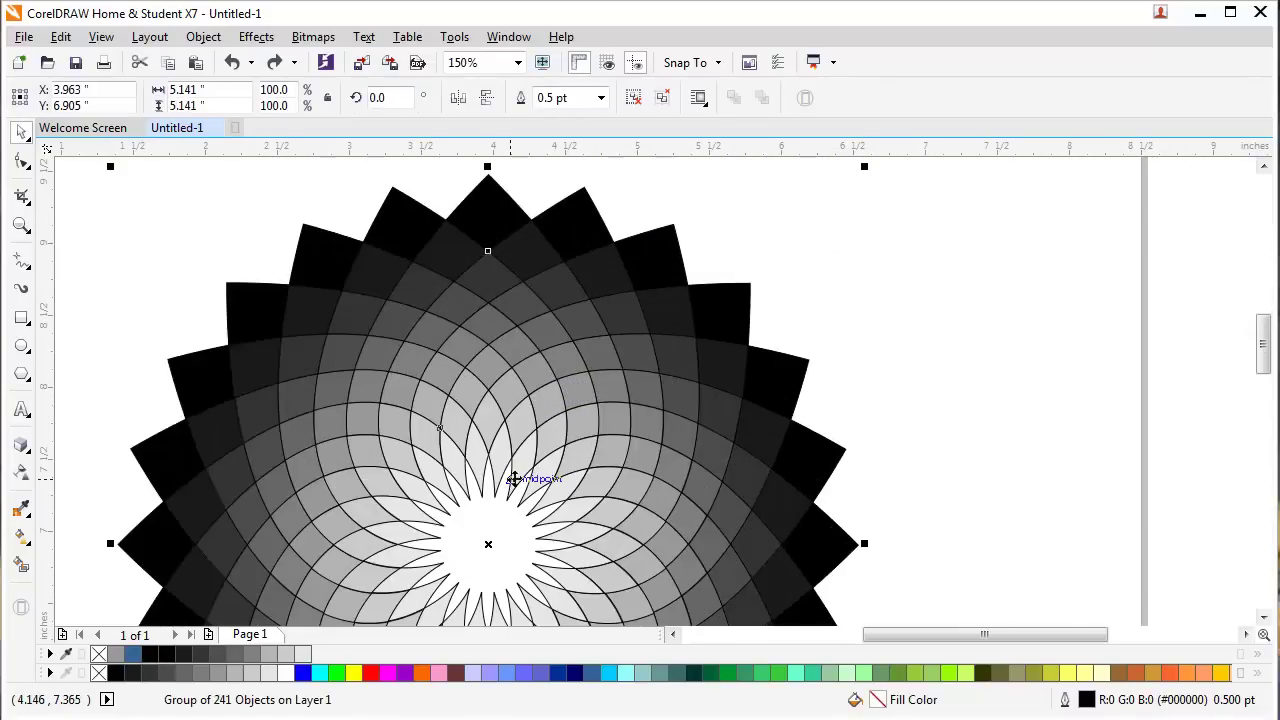
scroll(512, 481, down, 1)
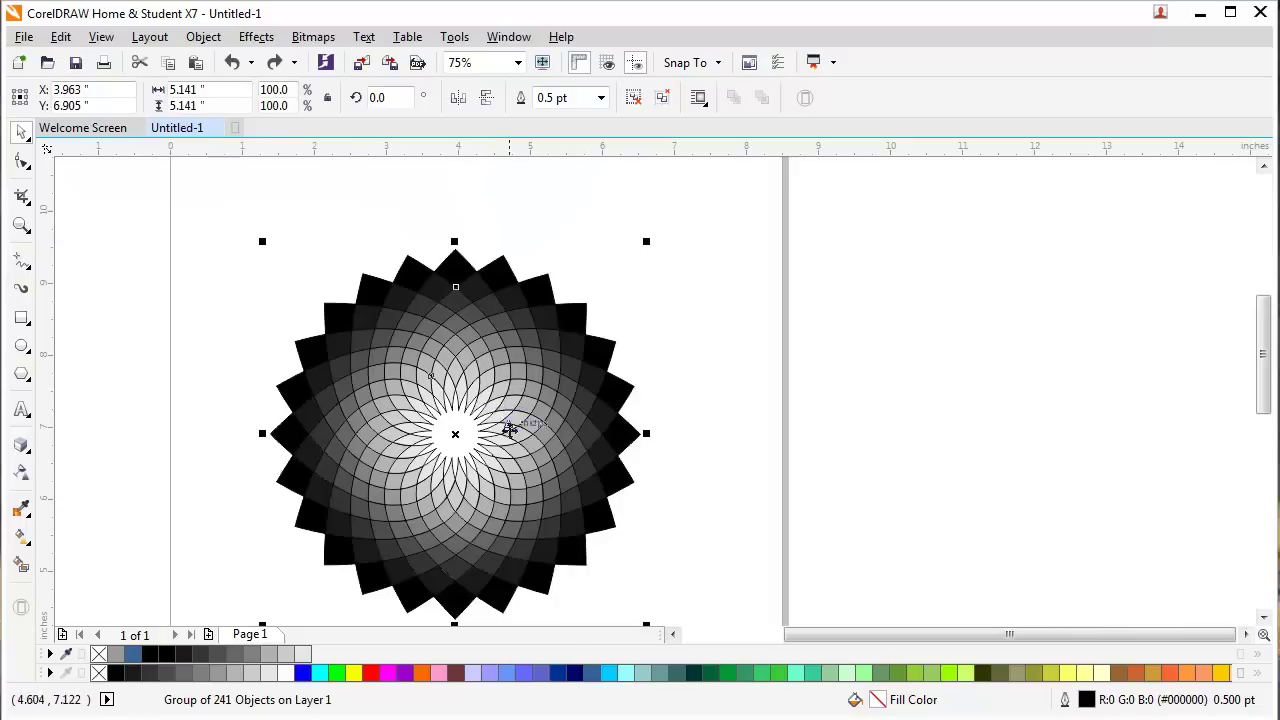
key(Delete)
Import the image of coloured mandala designs from the shutter stock designs folder on drive E: onto the page
click(165, 718)
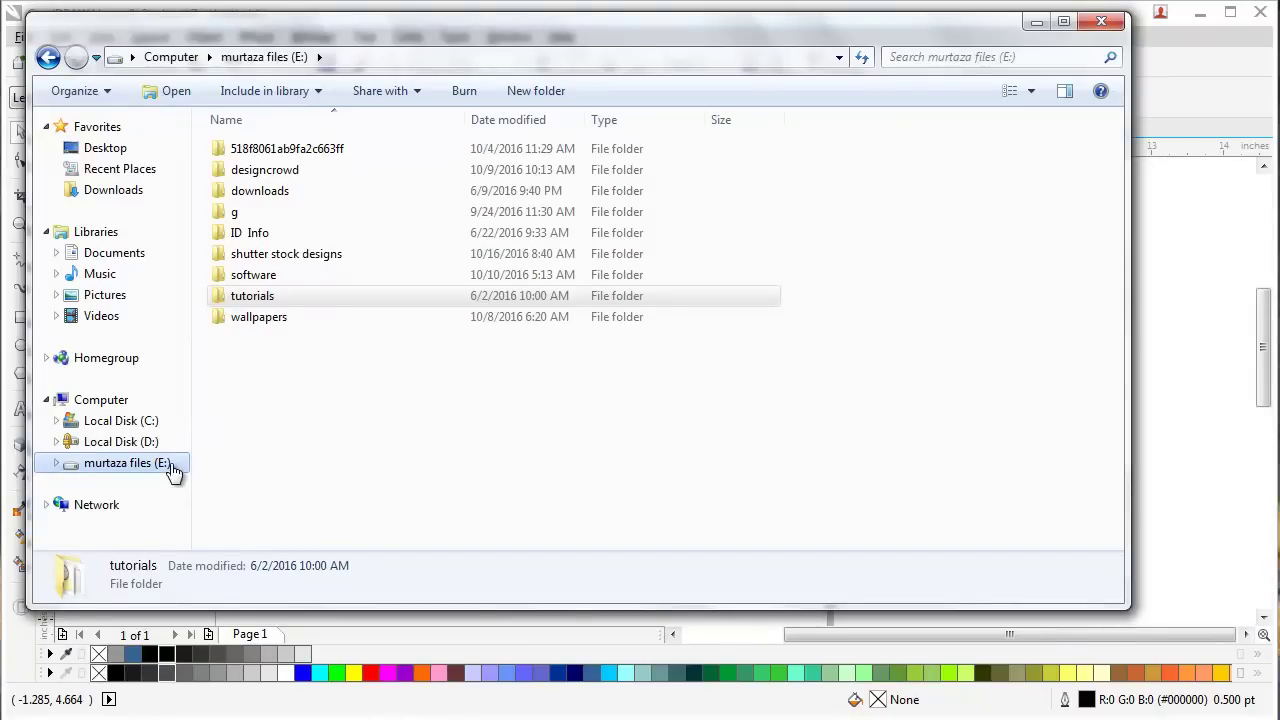
double_click(286, 254)
double_click(340, 170)
drag(382, 312, 497, 380)
Examine the colouring and cell shapes of the mandalas in the imported image's top row
scroll(497, 380, up, 2)
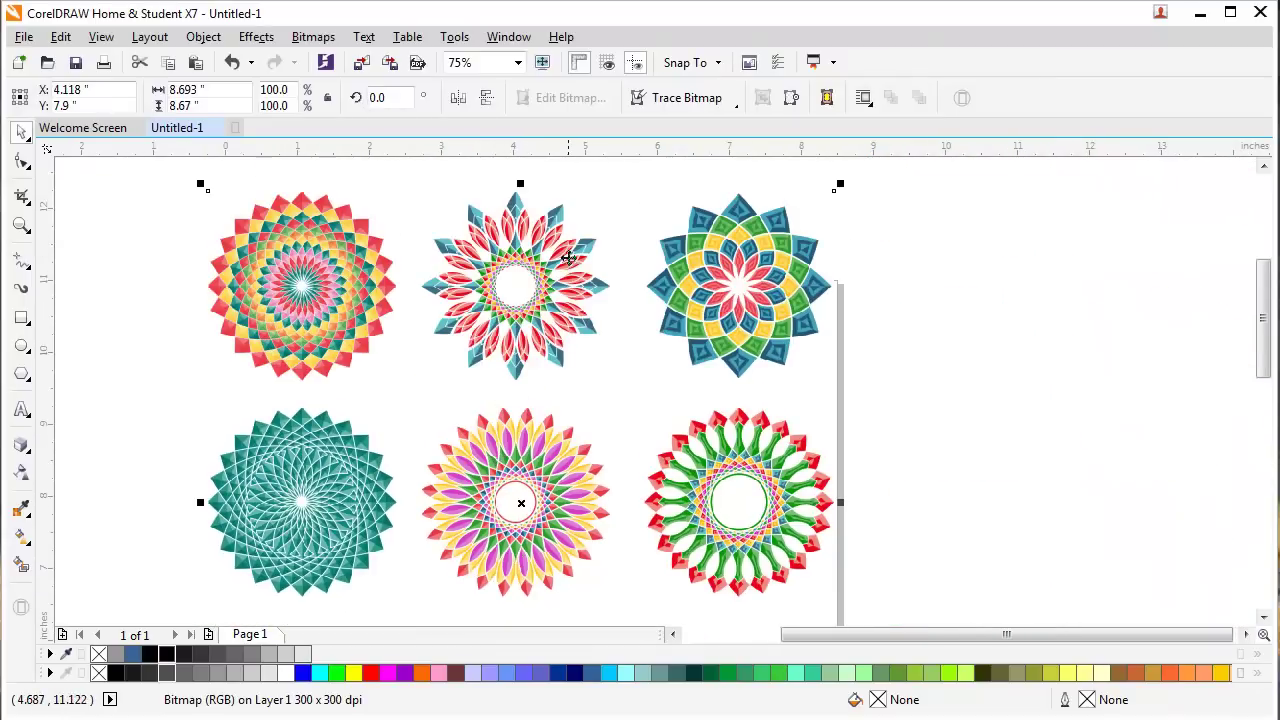
scroll(586, 271, up, 3)
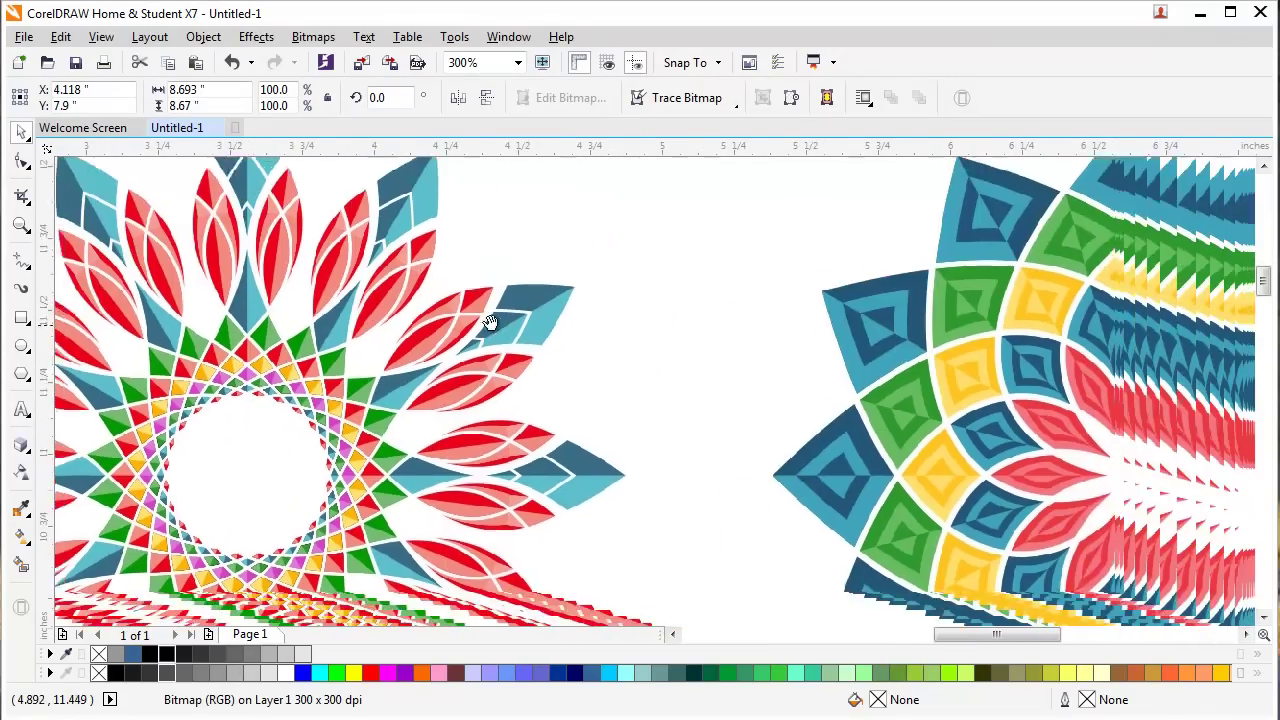
drag(490, 322, 480, 316)
scroll(503, 314, down, 1)
drag(358, 383, 743, 351)
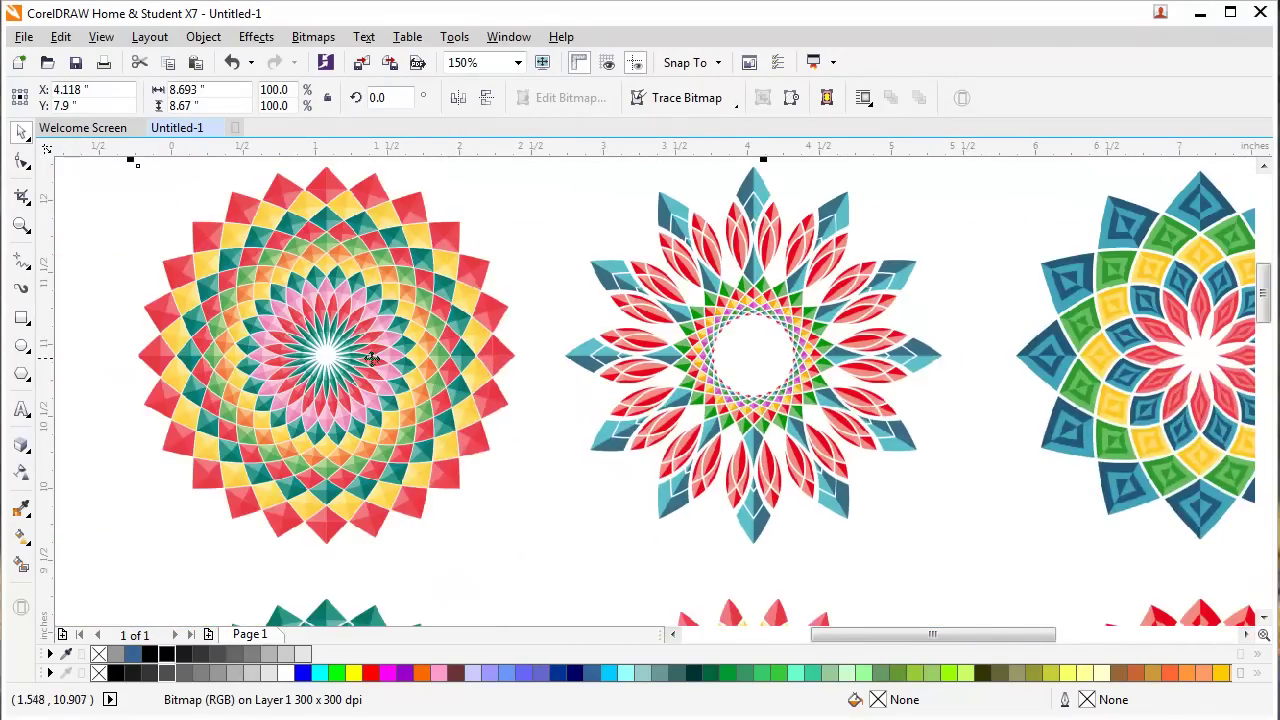
scroll(351, 357, up, 1)
scroll(366, 361, down, 1)
Examine the mandala variations in the middle and bottom rows of the imported image up close
drag(427, 555, 456, 191)
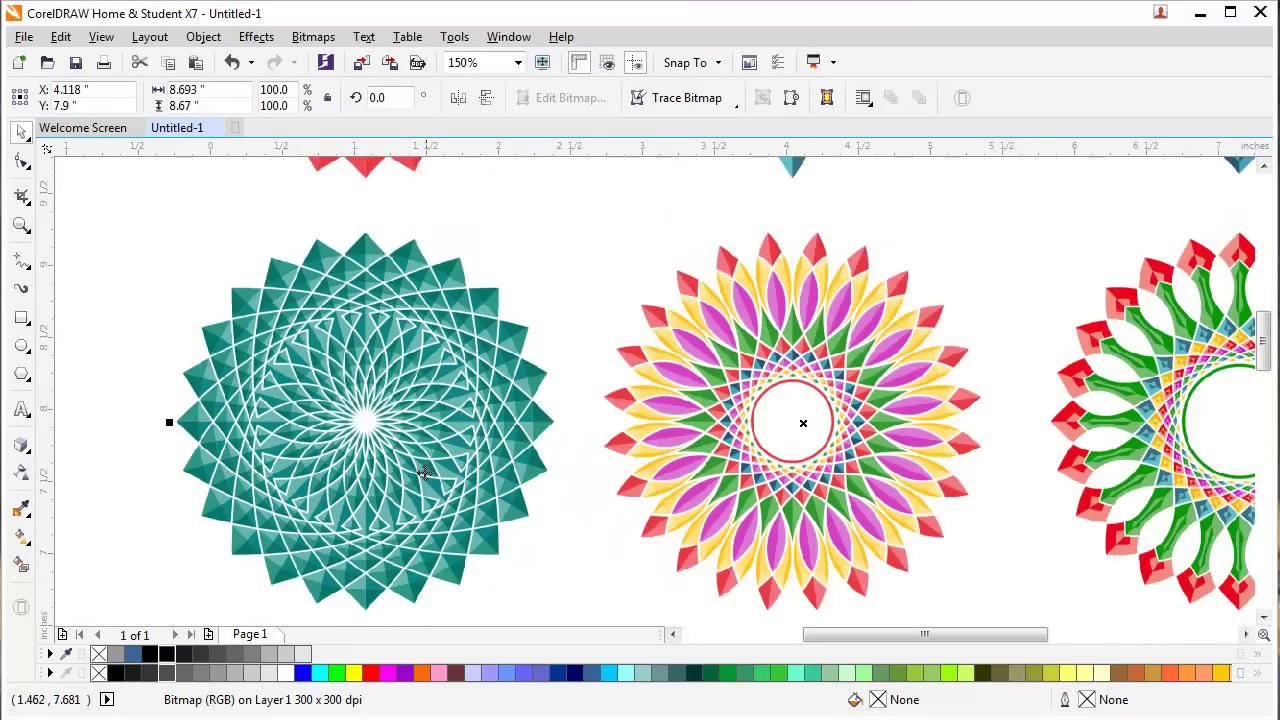
scroll(439, 489, up, 1)
scroll(452, 510, down, 2)
scroll(428, 271, down, 3)
scroll(428, 271, down, 5)
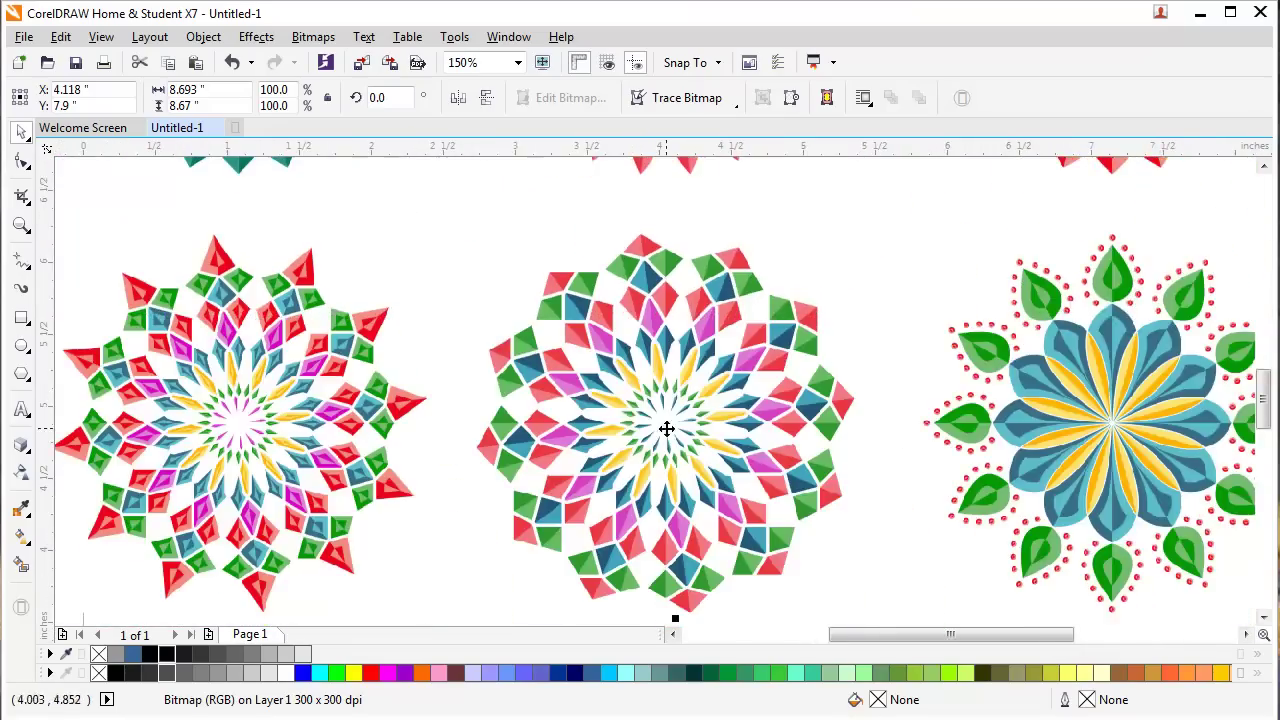
scroll(626, 390, up, 3)
drag(673, 404, 428, 306)
drag(728, 350, 374, 351)
scroll(376, 350, down, 1)
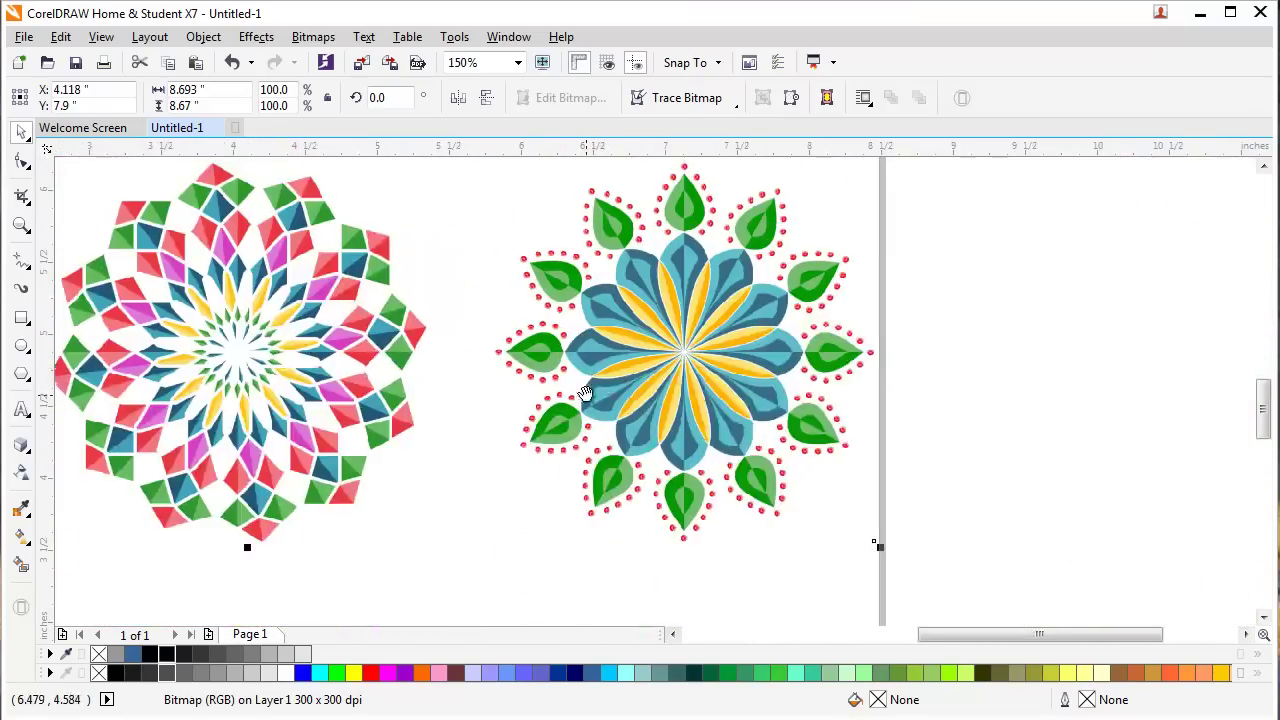
drag(586, 394, 1170, 450)
scroll(330, 365, up, 2)
scroll(403, 370, down, 6)
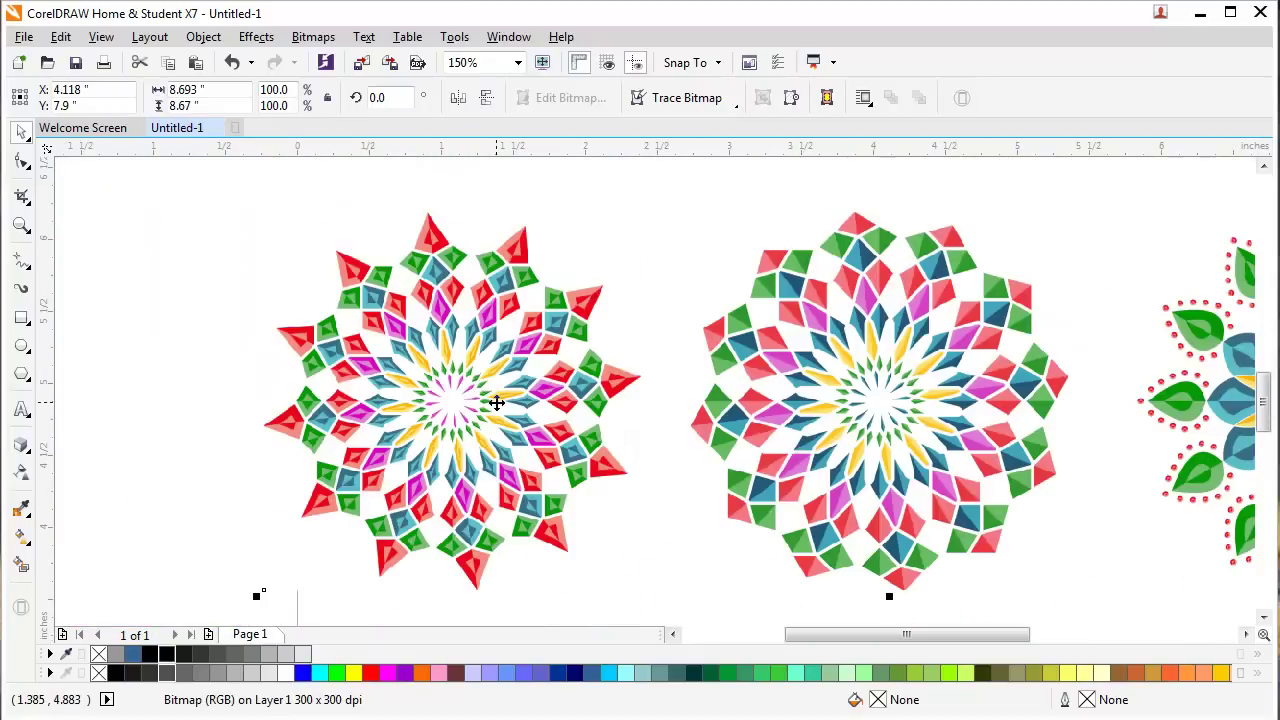
scroll(443, 457, right, 4)
scroll(443, 457, up, 1)
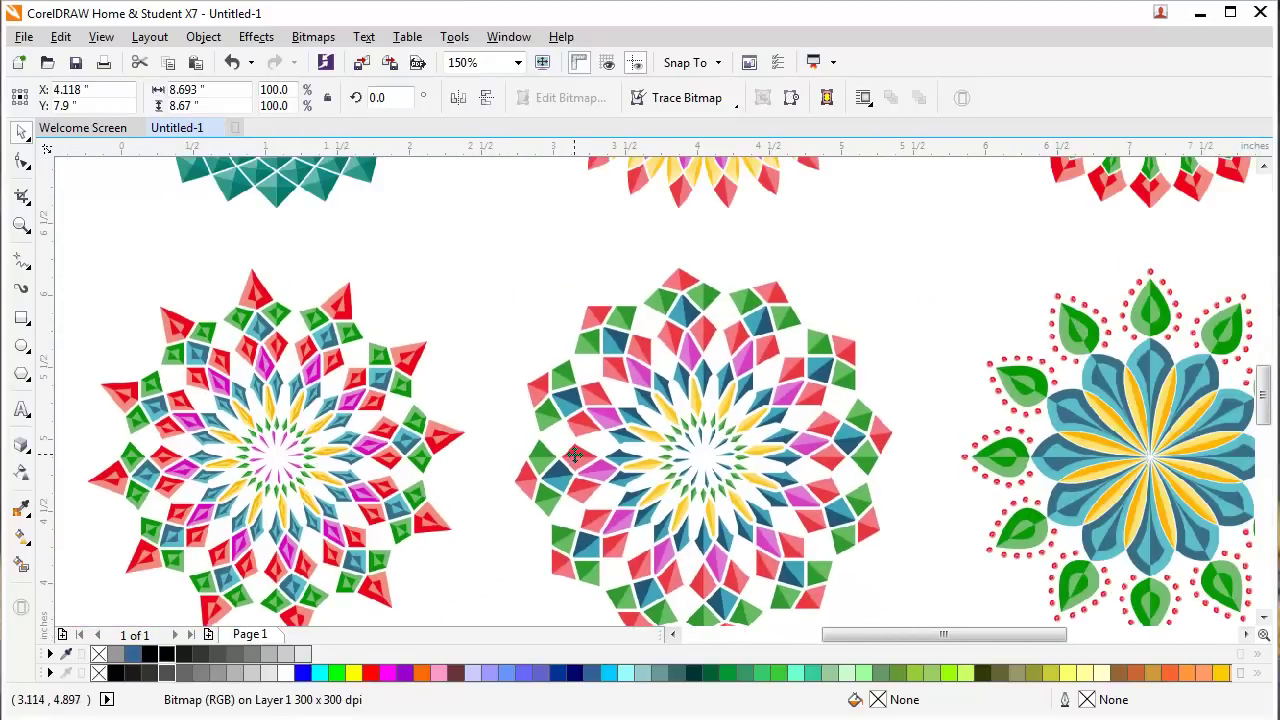
Return to the top row of the imported image and compare its three mandala designs
scroll(443, 457, right, 2)
scroll(720, 298, up, 5)
scroll(720, 378, down, 2)
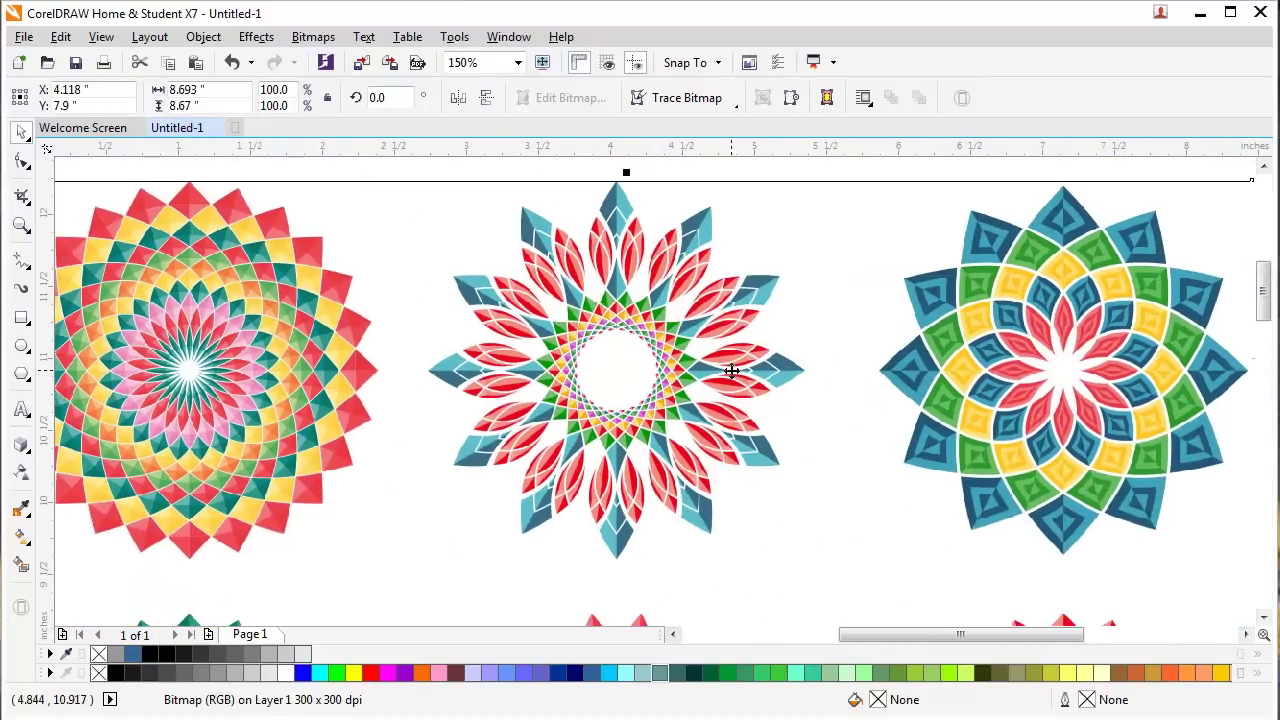
scroll(736, 393, up, 2)
scroll(740, 414, up, 1)
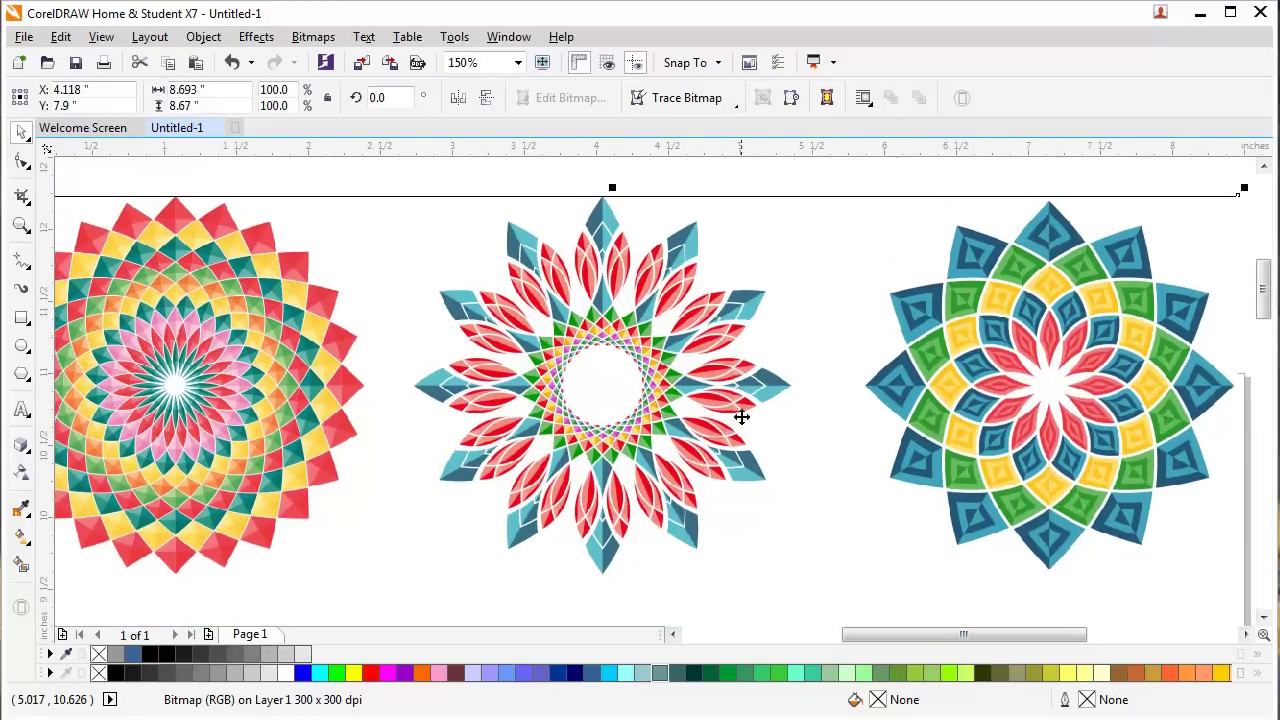
scroll(636, 440, left, 1)
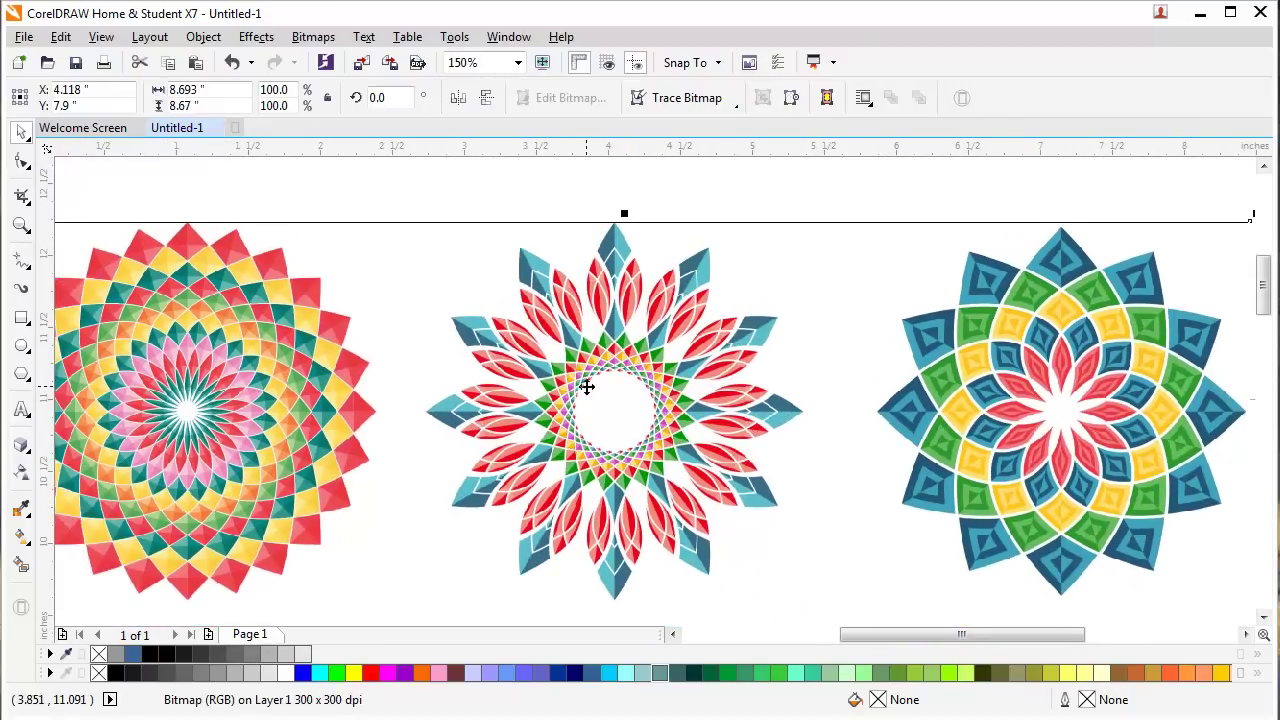
scroll(587, 387, up, 1)
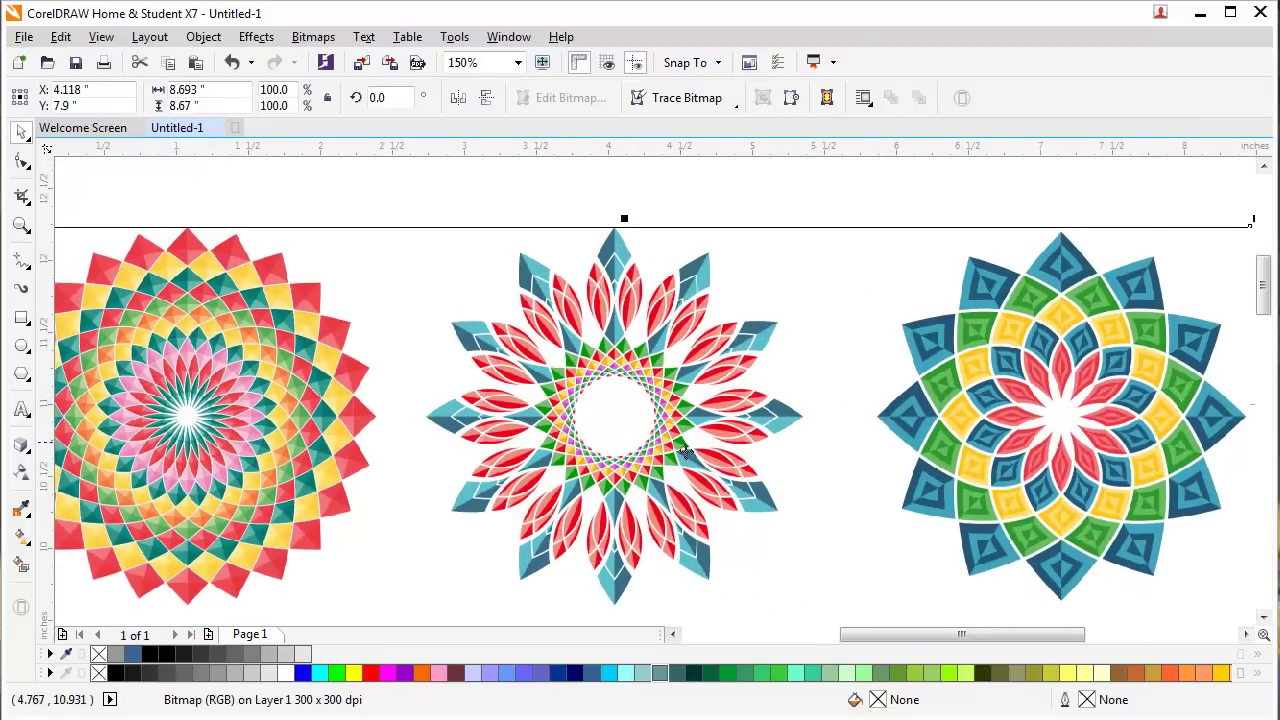
scroll(685, 452, down, 2)
scroll(723, 412, left, 1)
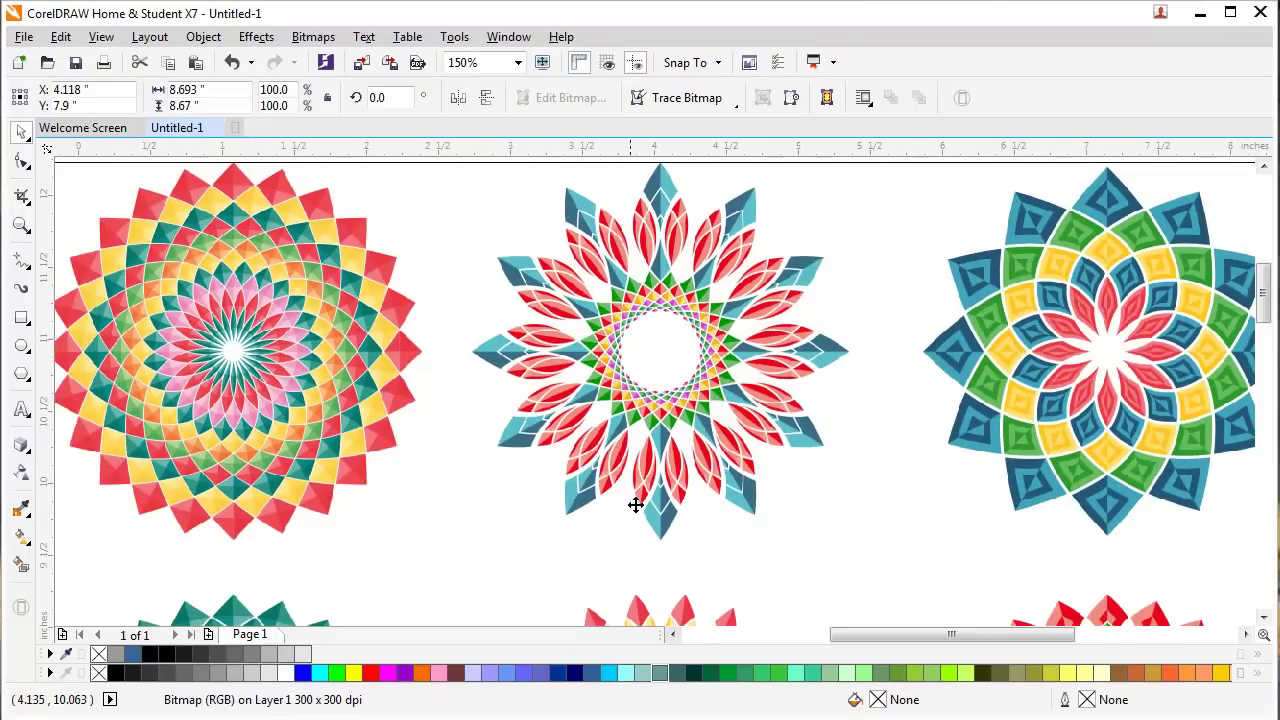